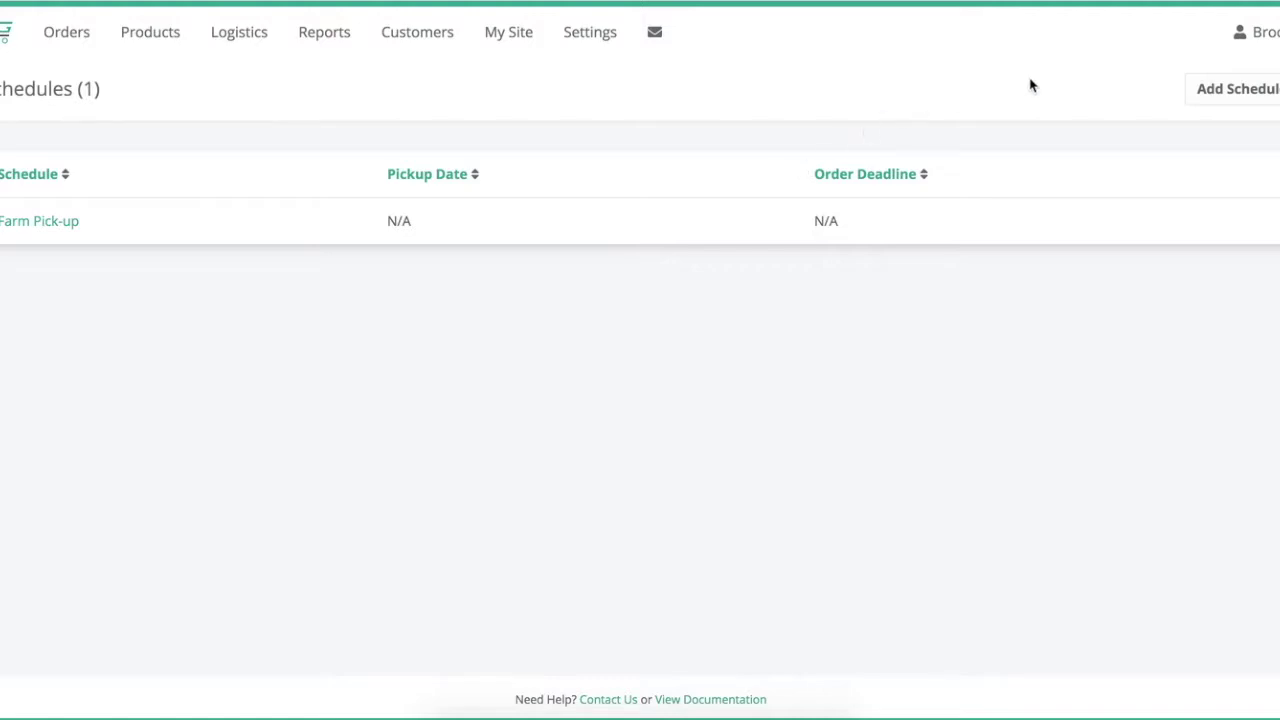
Create a new schedule named "Test Schedule"
{"action": "left_click", "coordinate": [1206, 91]}
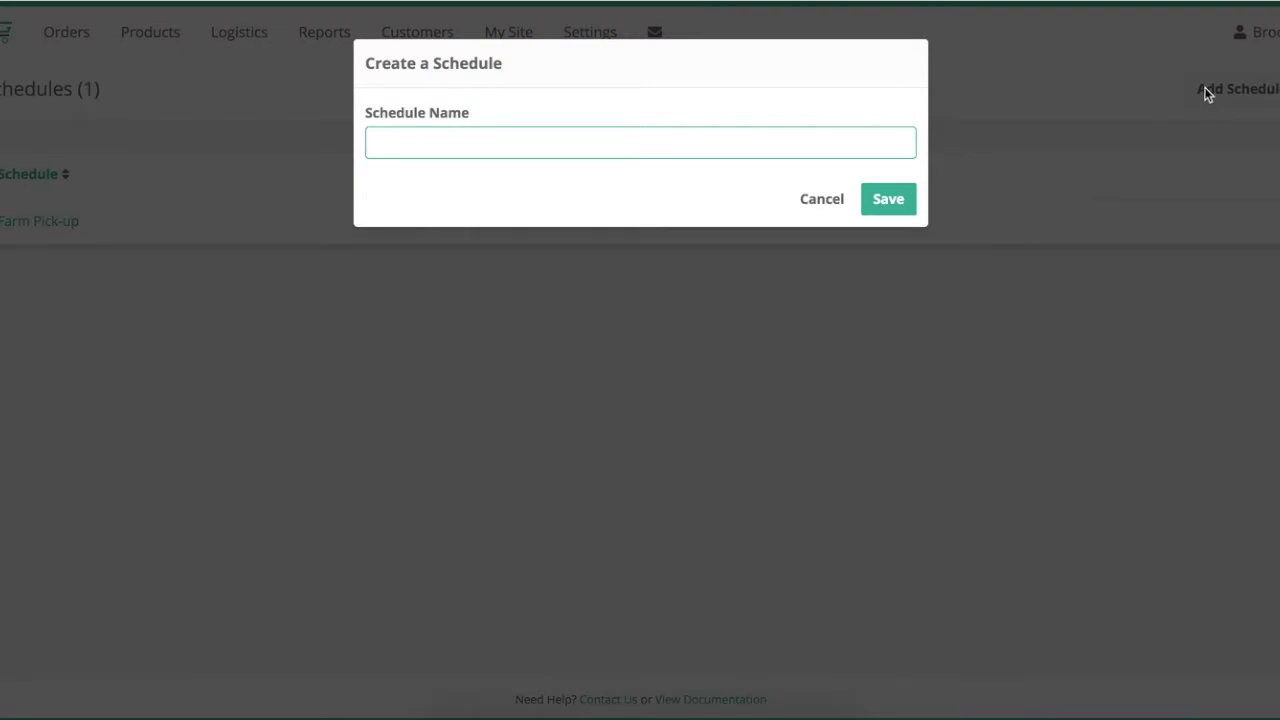
{"action": "type", "text": "Test Schedule"}
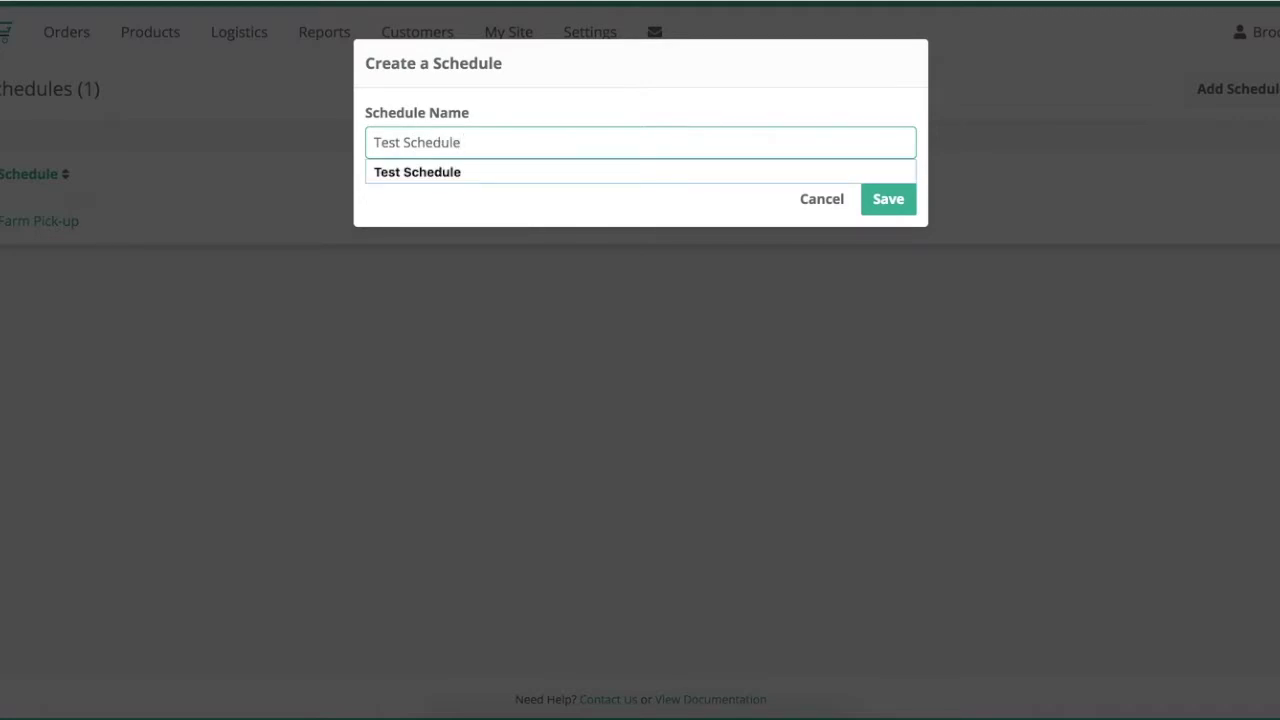
{"action": "left_click", "coordinate": [898, 202]}
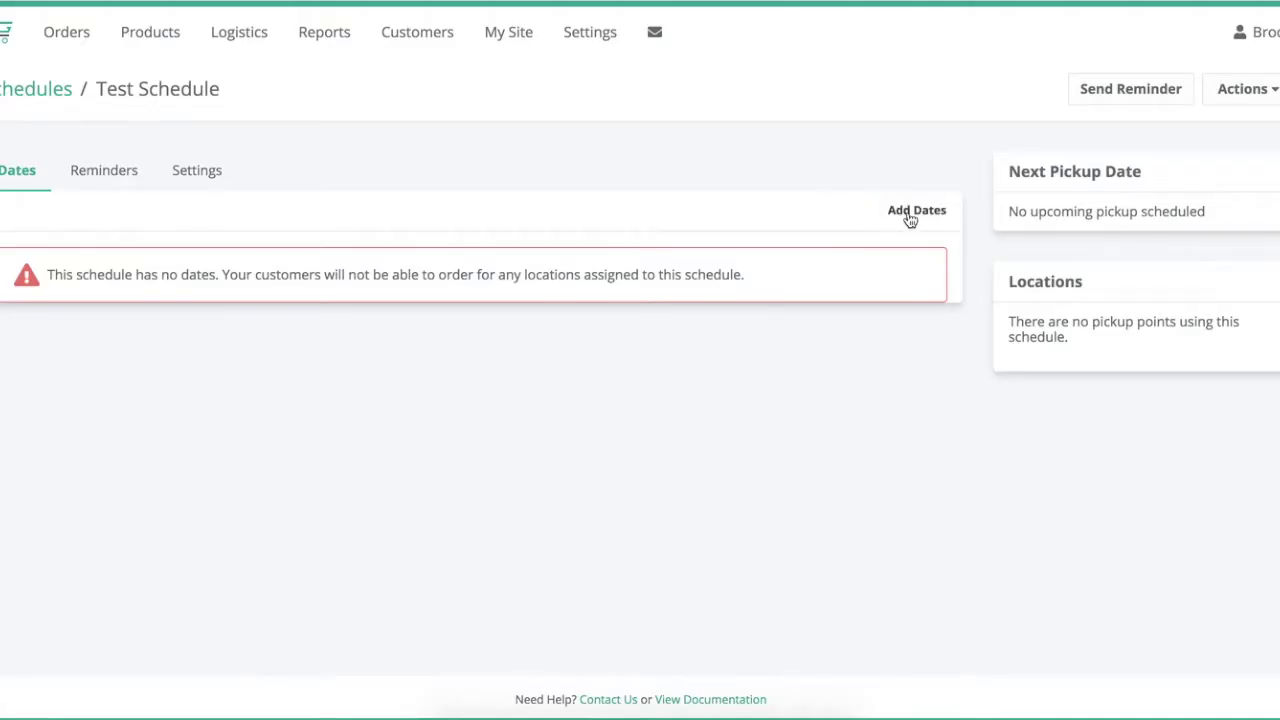
Add a single pickup date of 07/20/2018 to the schedule with an order window from 07/09/2018 to 07/18/2018
{"action": "left_click", "coordinate": [910, 214]}
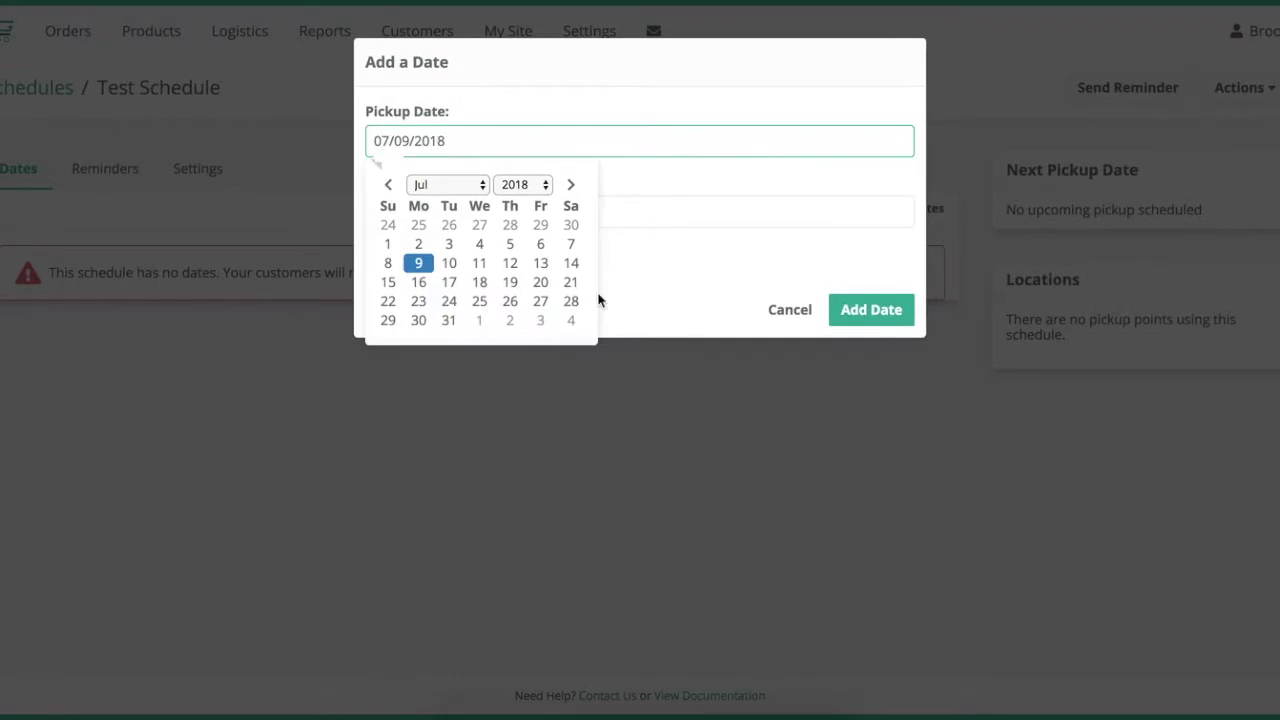
{"action": "left_click", "coordinate": [541, 284]}
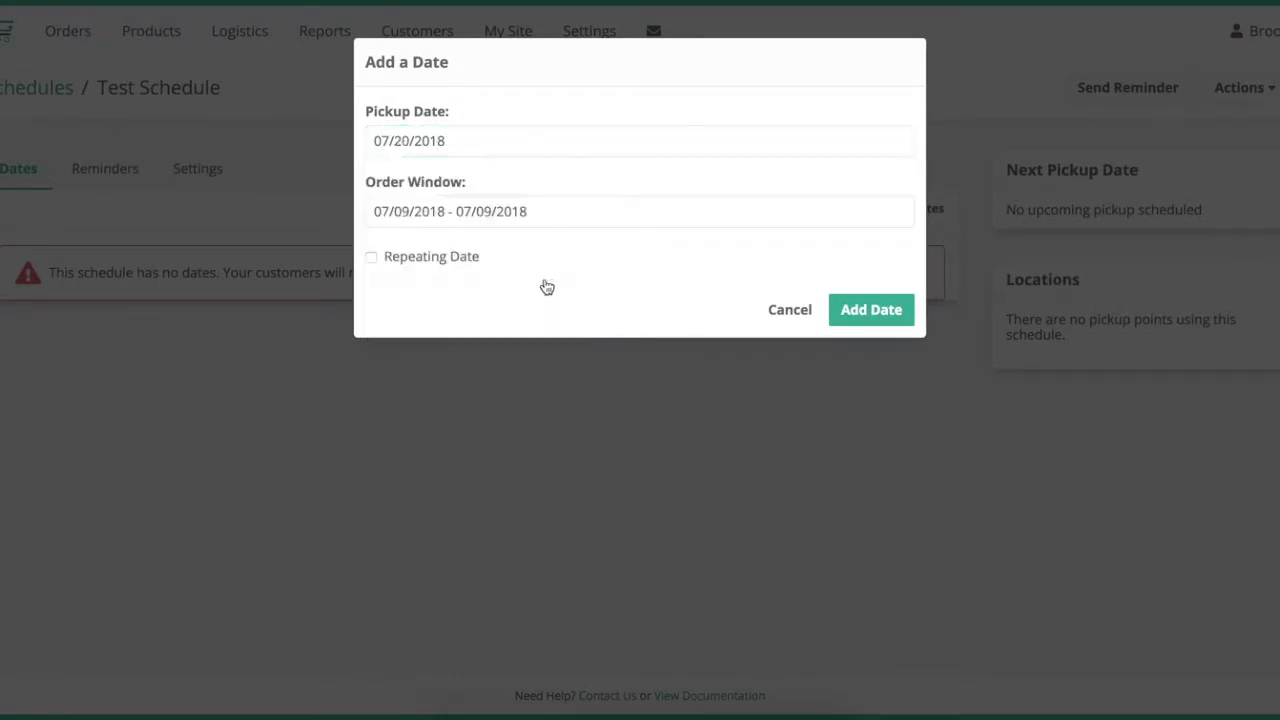
{"action": "left_click", "coordinate": [497, 213]}
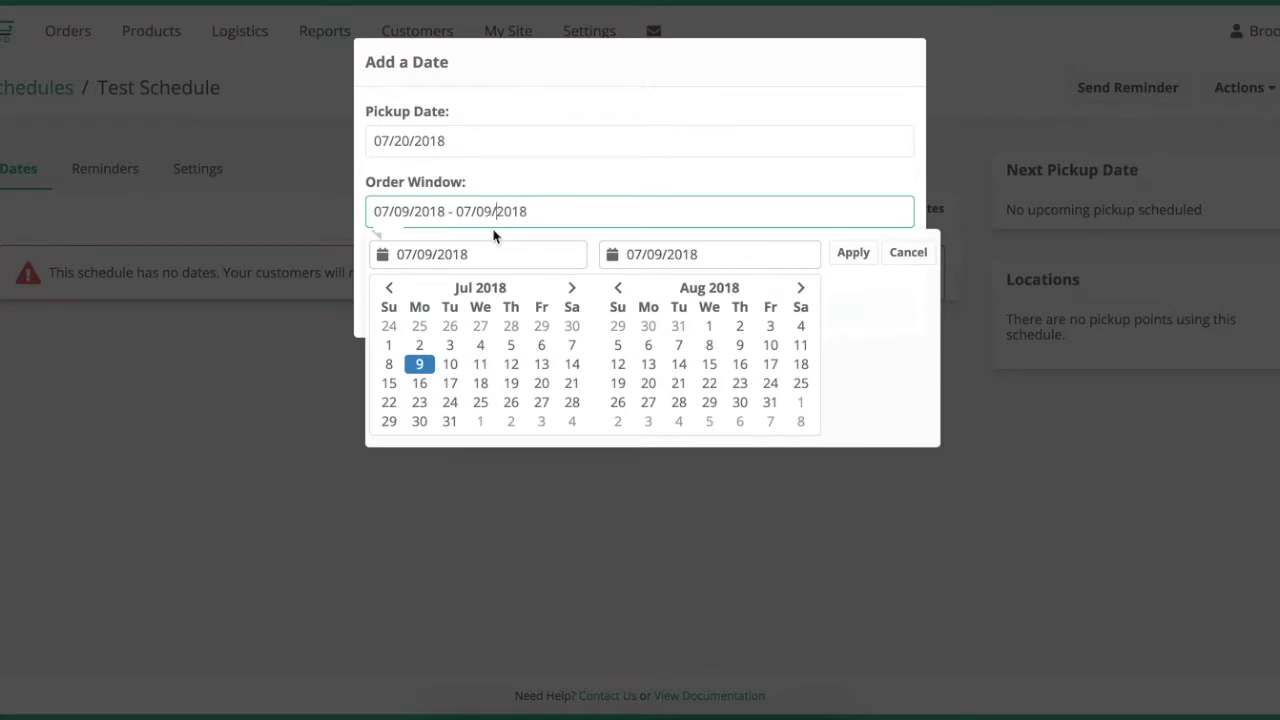
{"action": "left_click", "coordinate": [421, 364]}
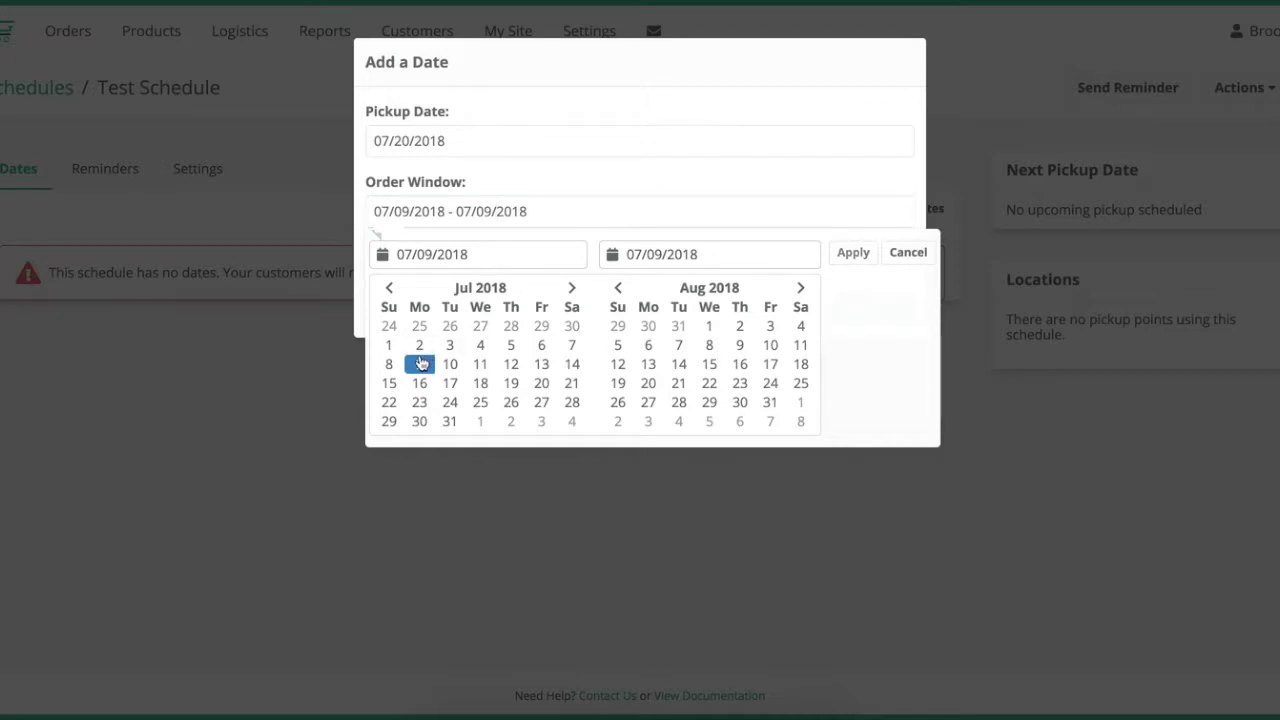
{"action": "left_click", "coordinate": [481, 390]}
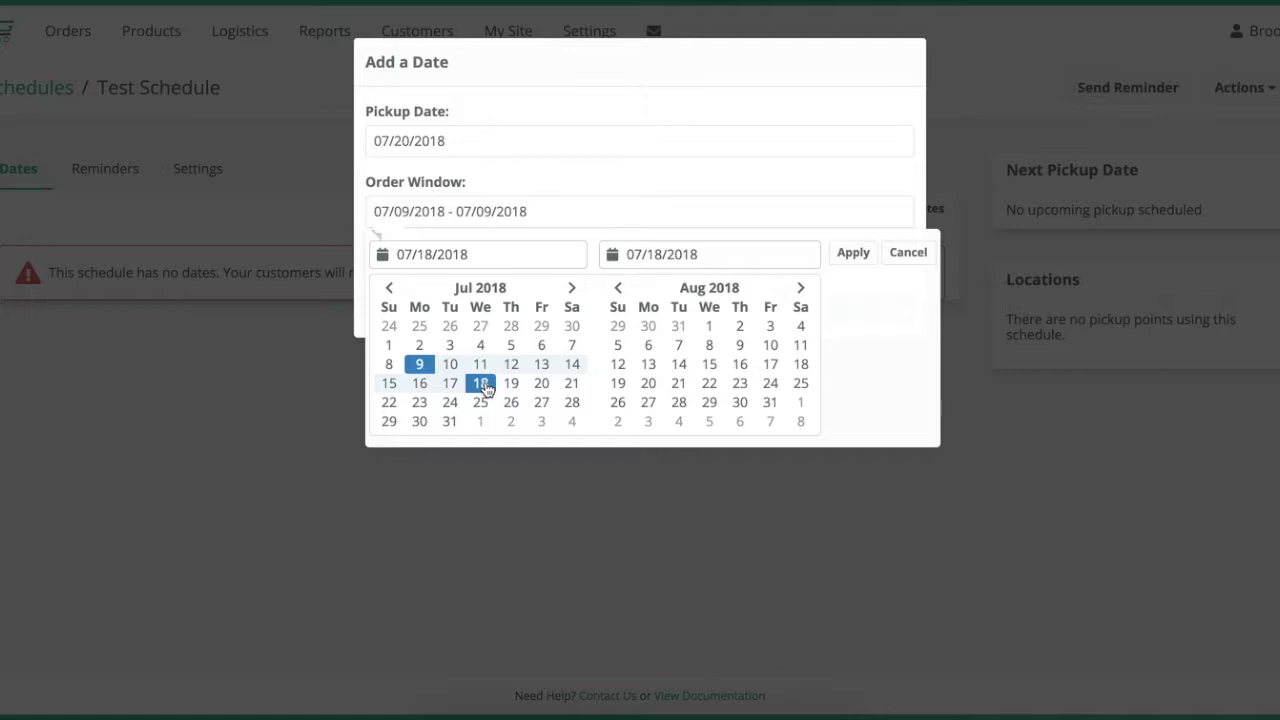
{"action": "left_click", "coordinate": [853, 253]}
{"action": "left_click", "coordinate": [866, 316]}
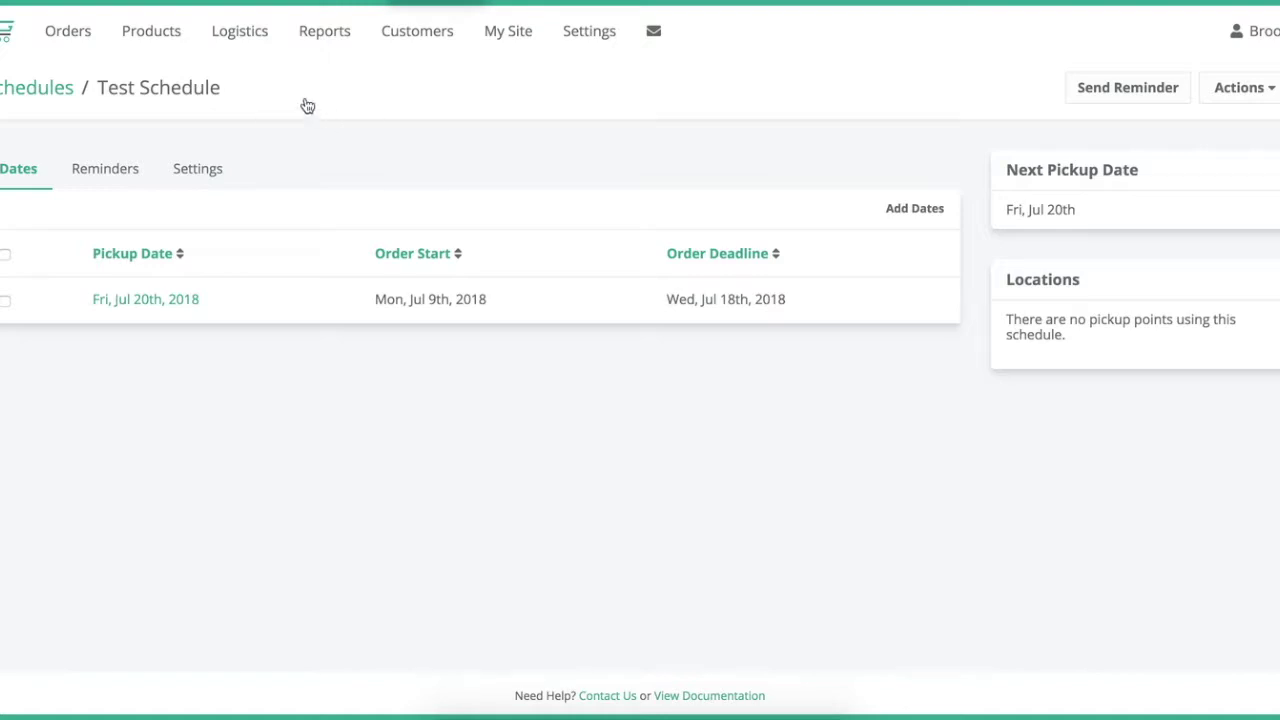
Assign Test Schedule to the Wabash Pickup location and check the pickup date and order window listed there
{"action": "mouse_move", "coordinate": [245, 32]}
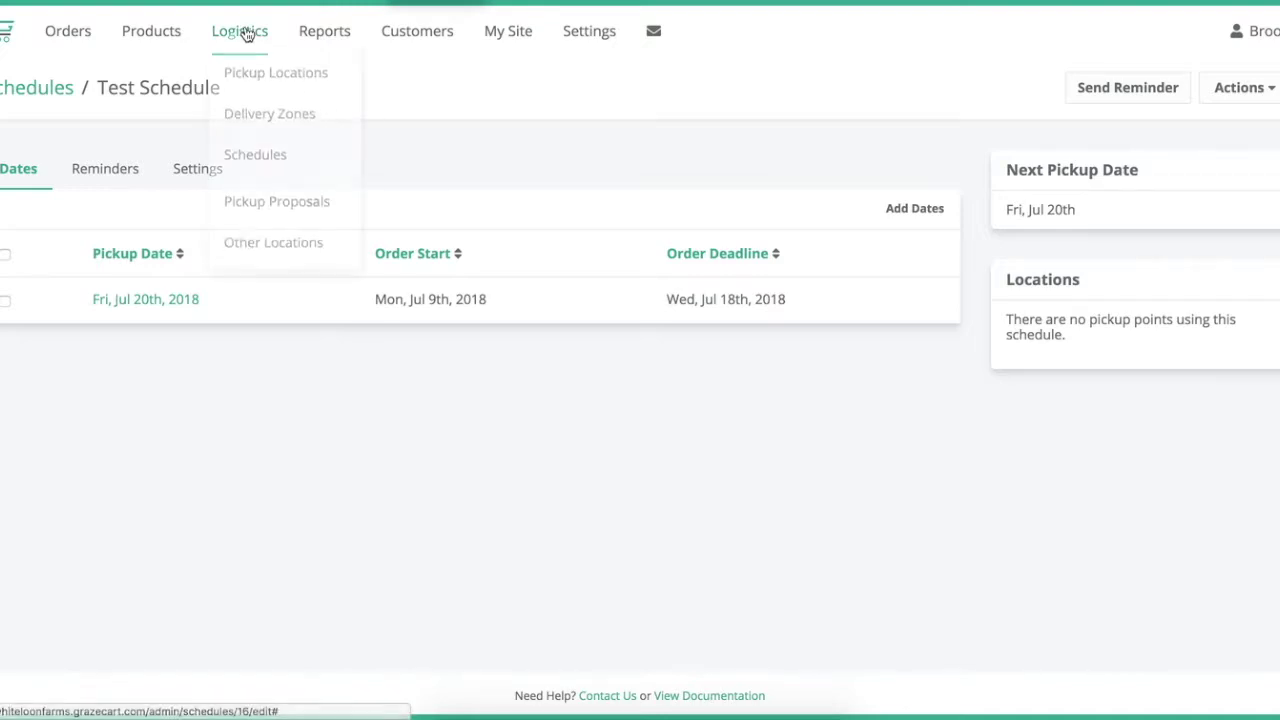
{"action": "left_click", "coordinate": [250, 79]}
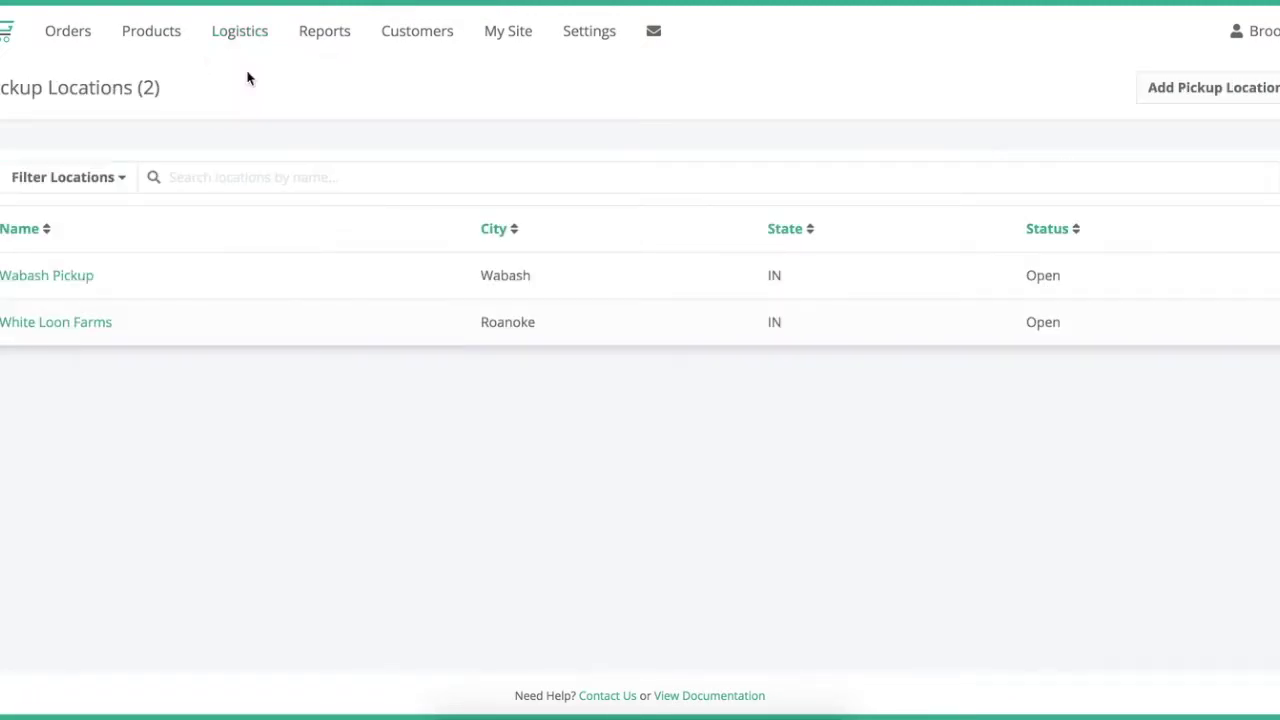
{"action": "left_click", "coordinate": [79, 286]}
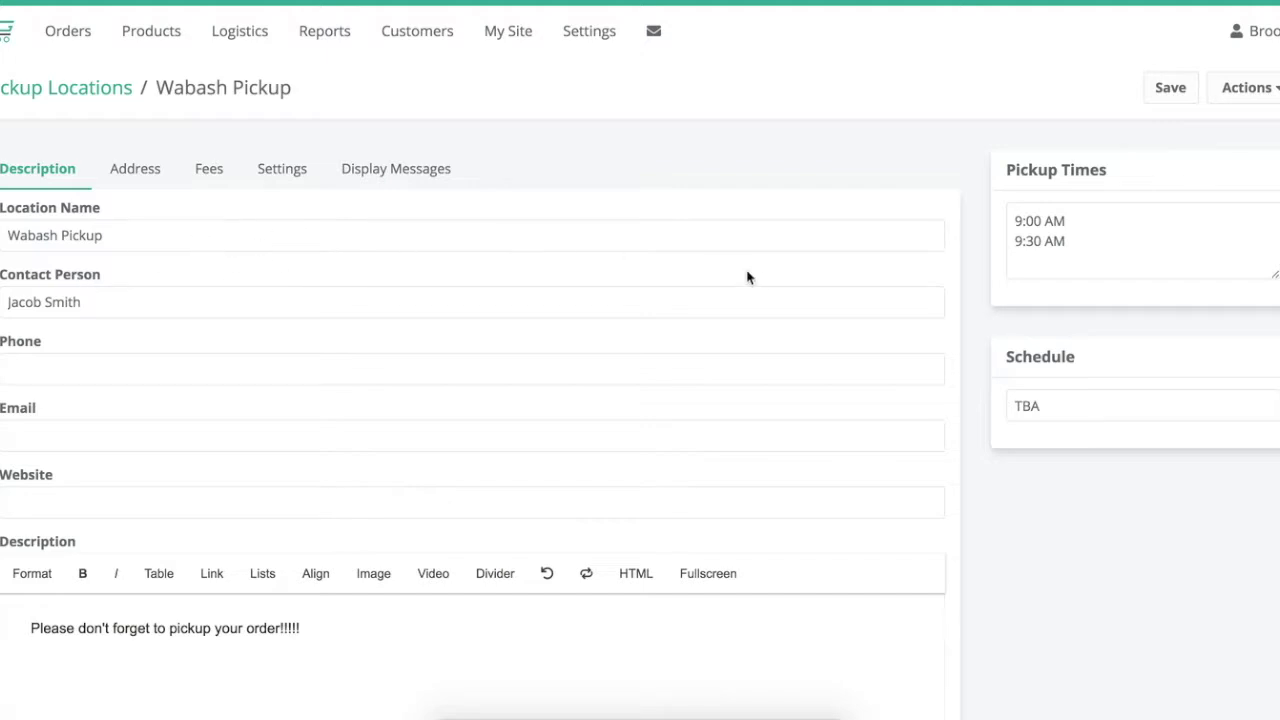
{"action": "left_click", "coordinate": [1055, 415]}
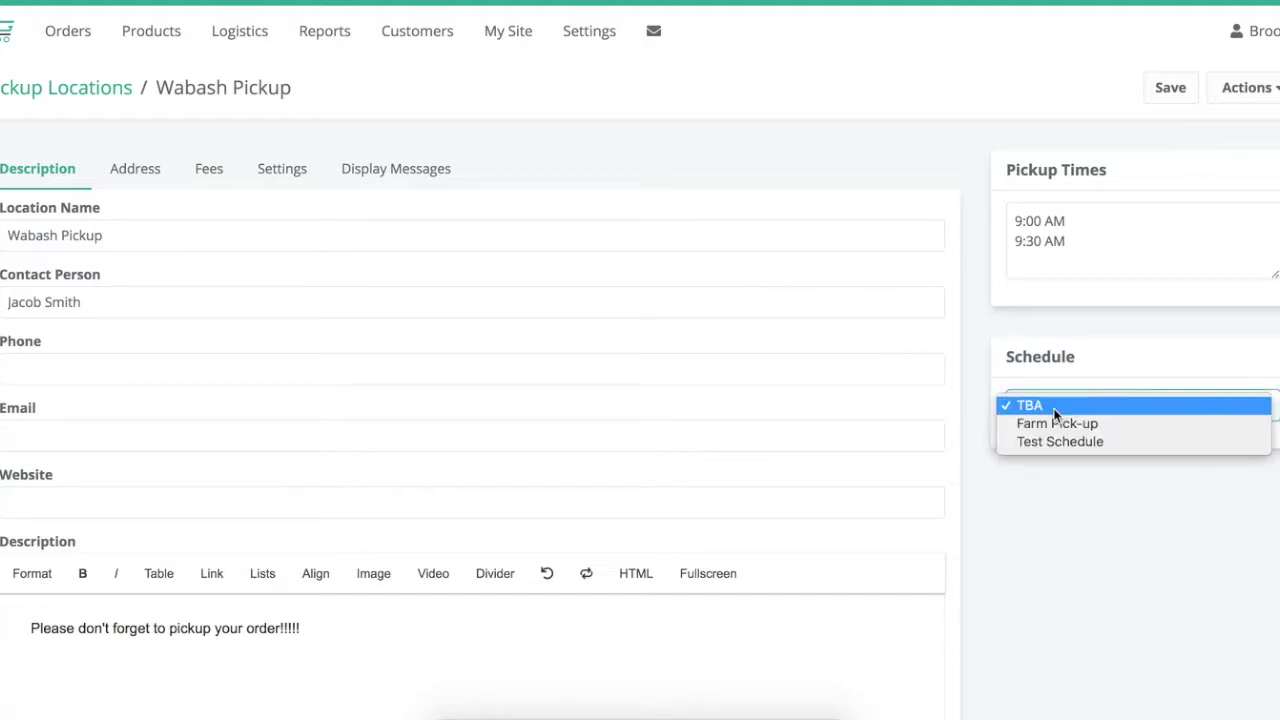
{"action": "left_click", "coordinate": [1055, 441]}
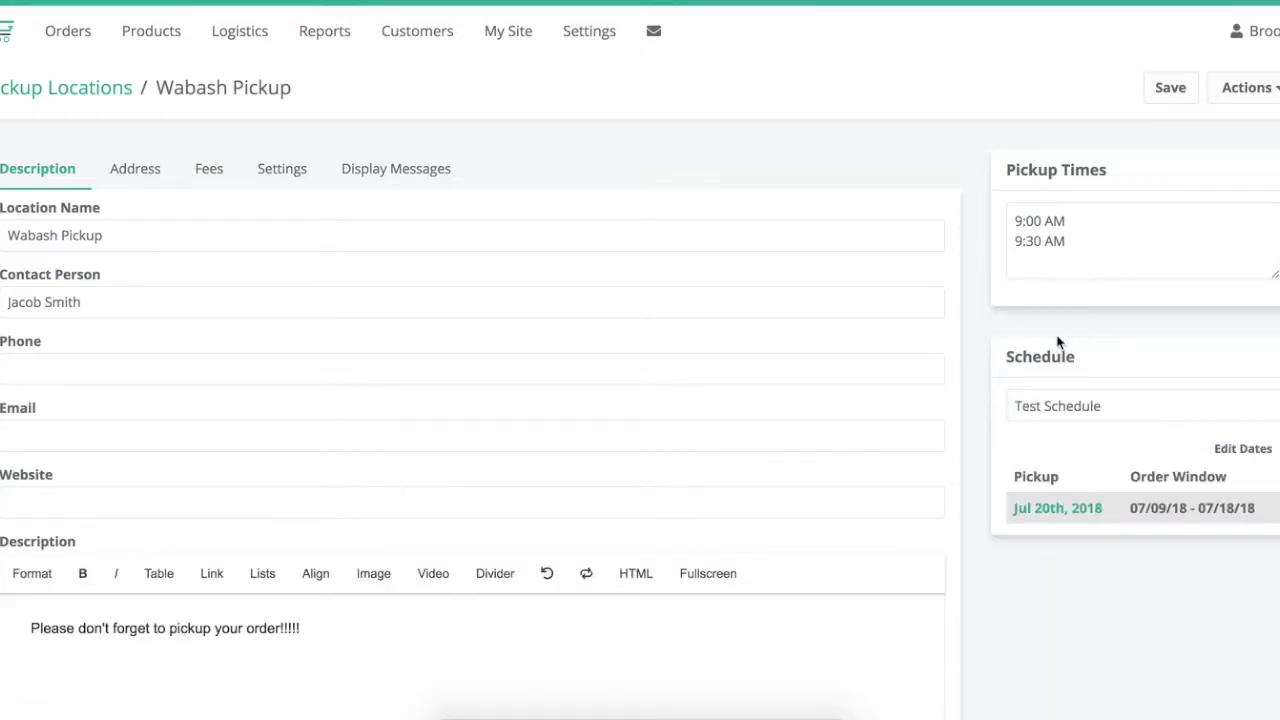
{"action": "left_click_drag", "start_coordinate": [1010, 482], "coordinate": [1263, 506]}
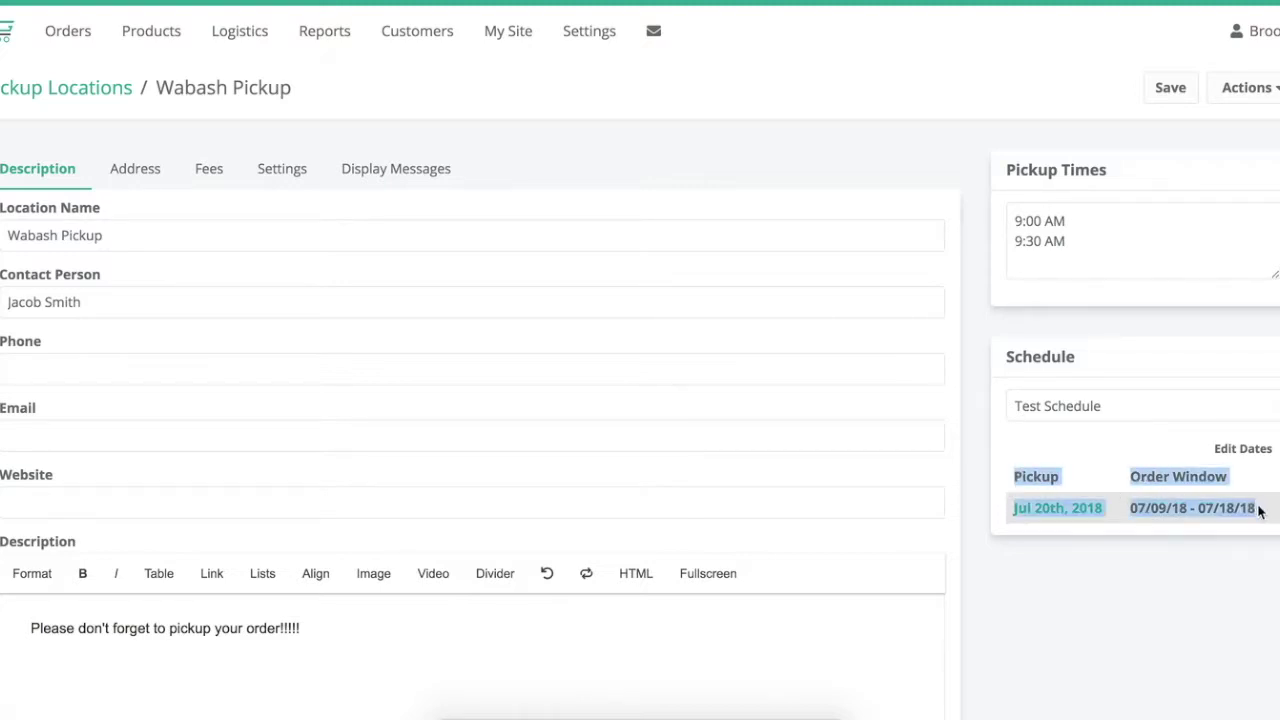
{"action": "left_click", "coordinate": [1160, 562]}
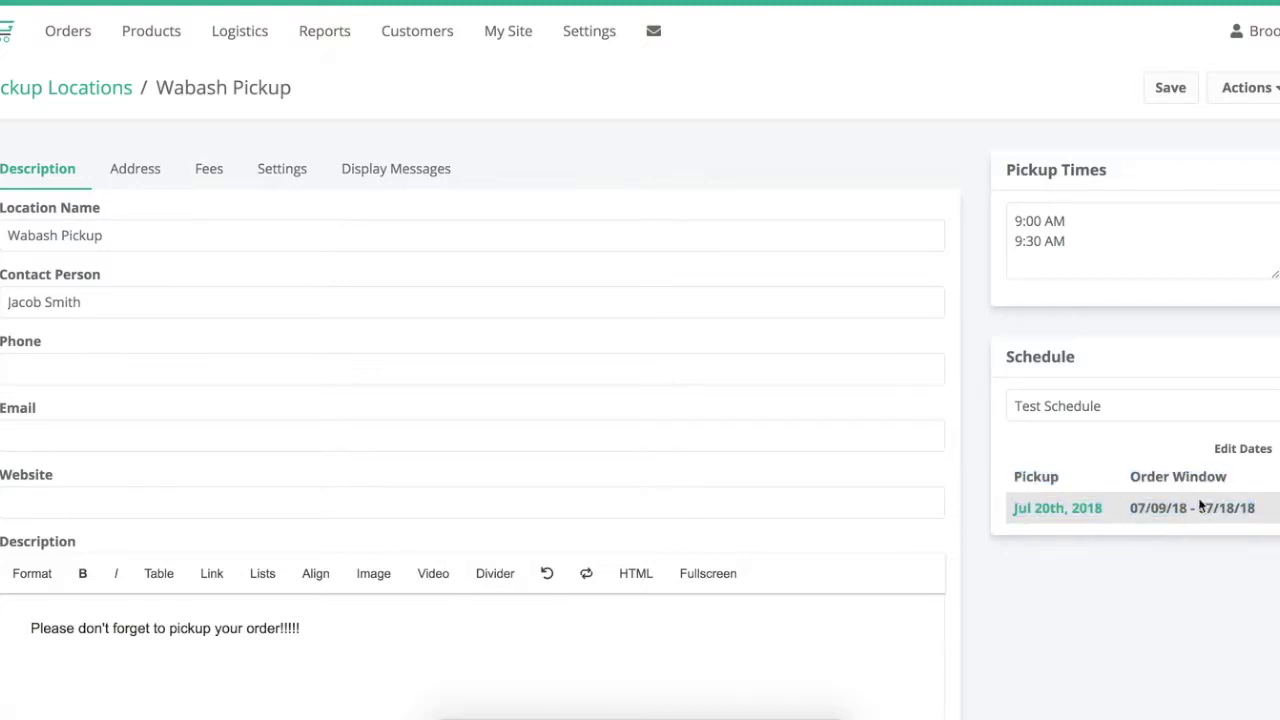
Open Test Schedule's dates from the Wabash Pickup location and check which locations use the schedule
{"action": "left_click", "coordinate": [1250, 450]}
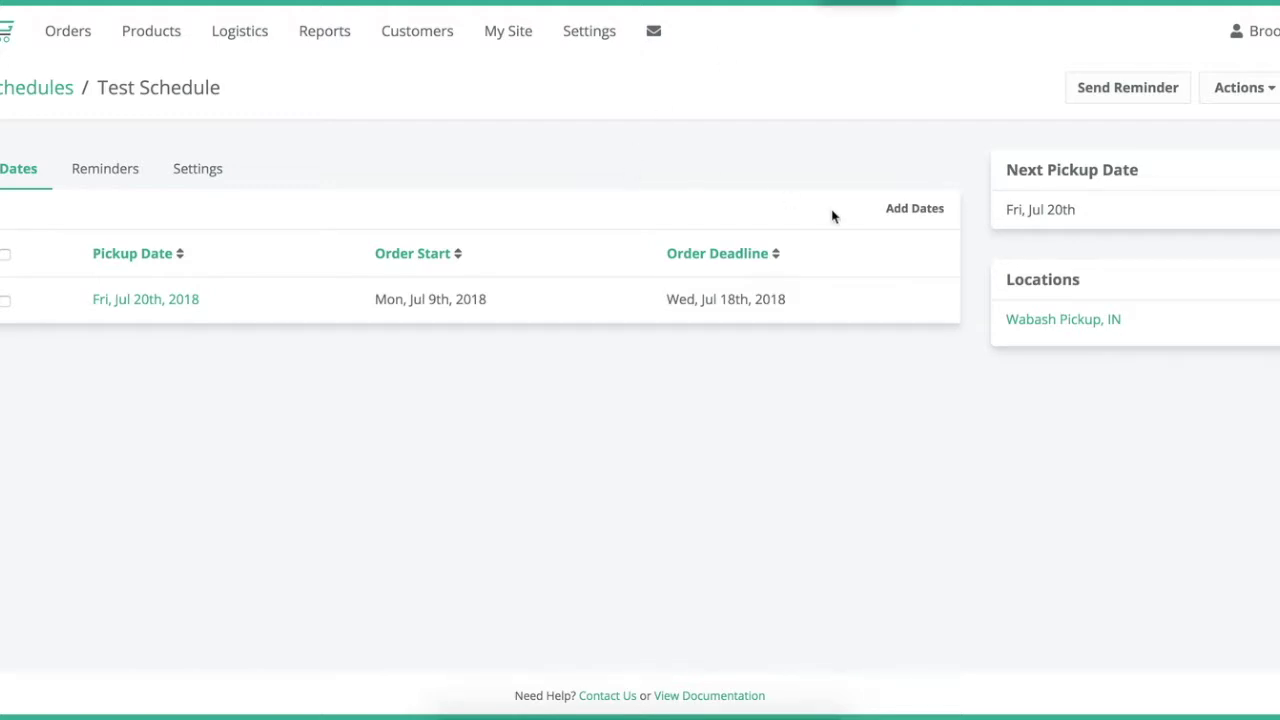
{"action": "left_click_drag", "start_coordinate": [1003, 272], "coordinate": [1160, 336]}
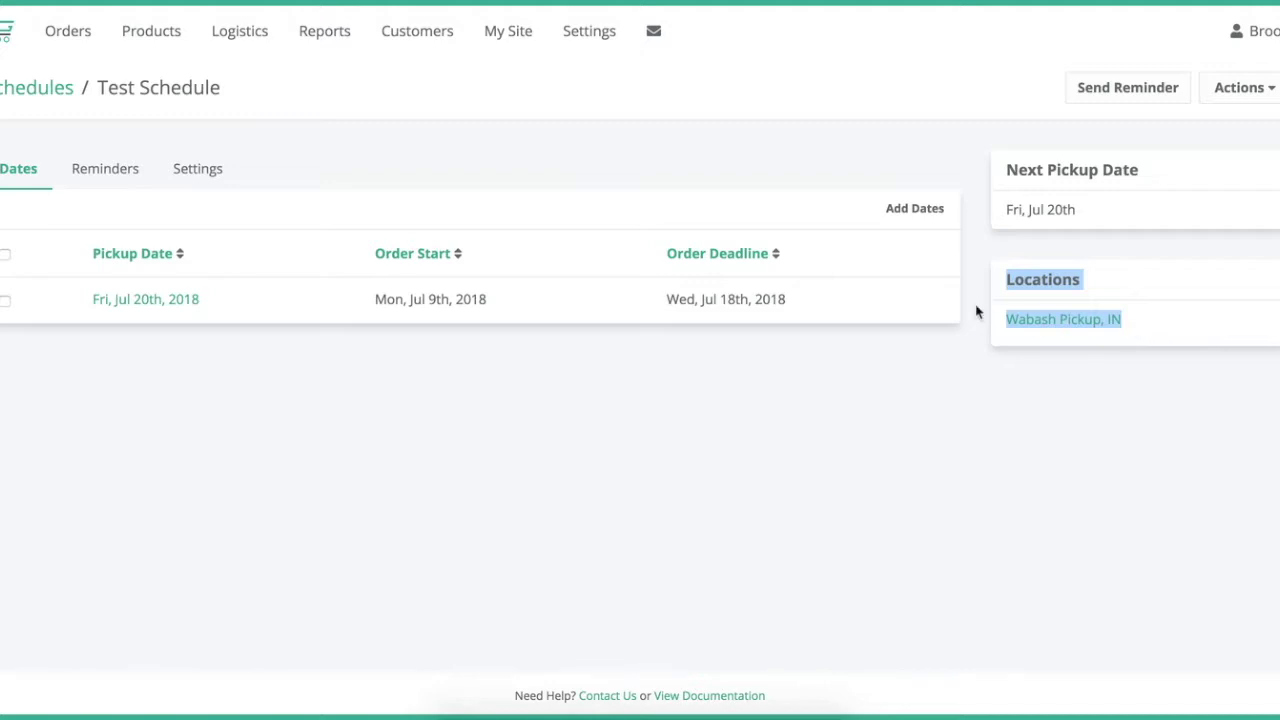
{"action": "left_click", "coordinate": [830, 356]}
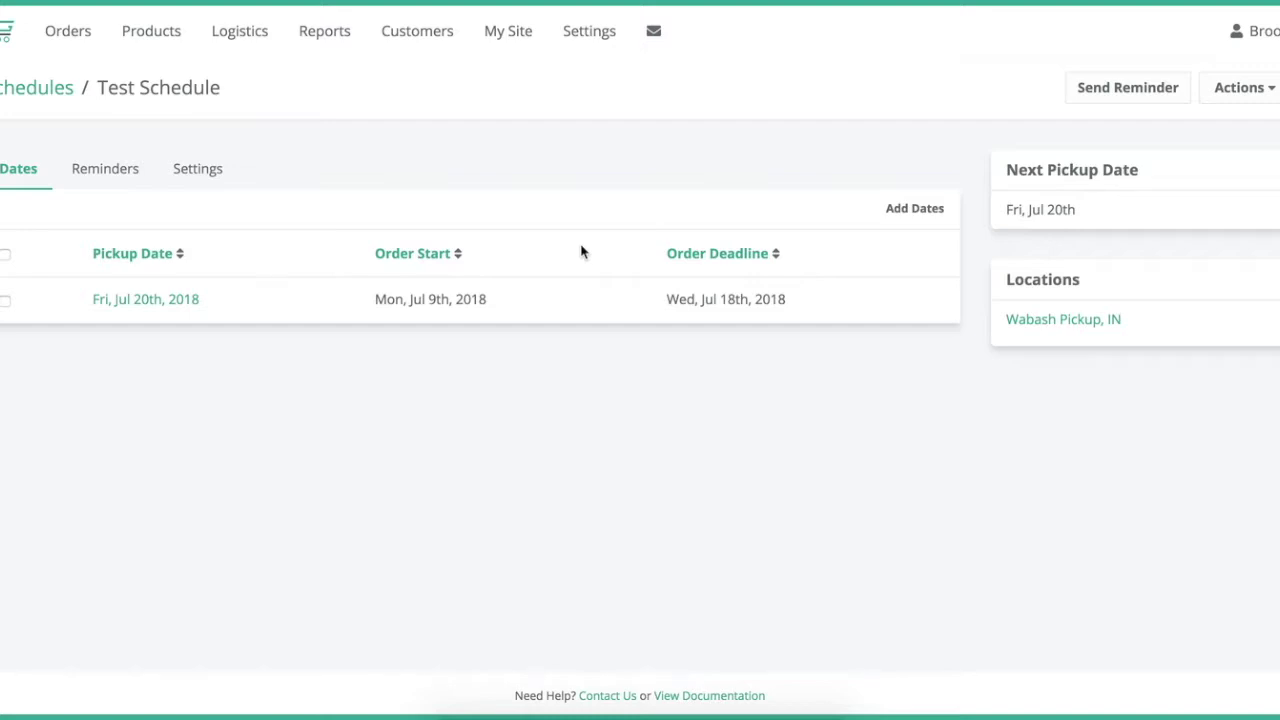
Start adding another date to Test Schedule, repeating every week until 12/31/2018
{"action": "left_click", "coordinate": [915, 209]}
{"action": "left_click", "coordinate": [726, 280]}
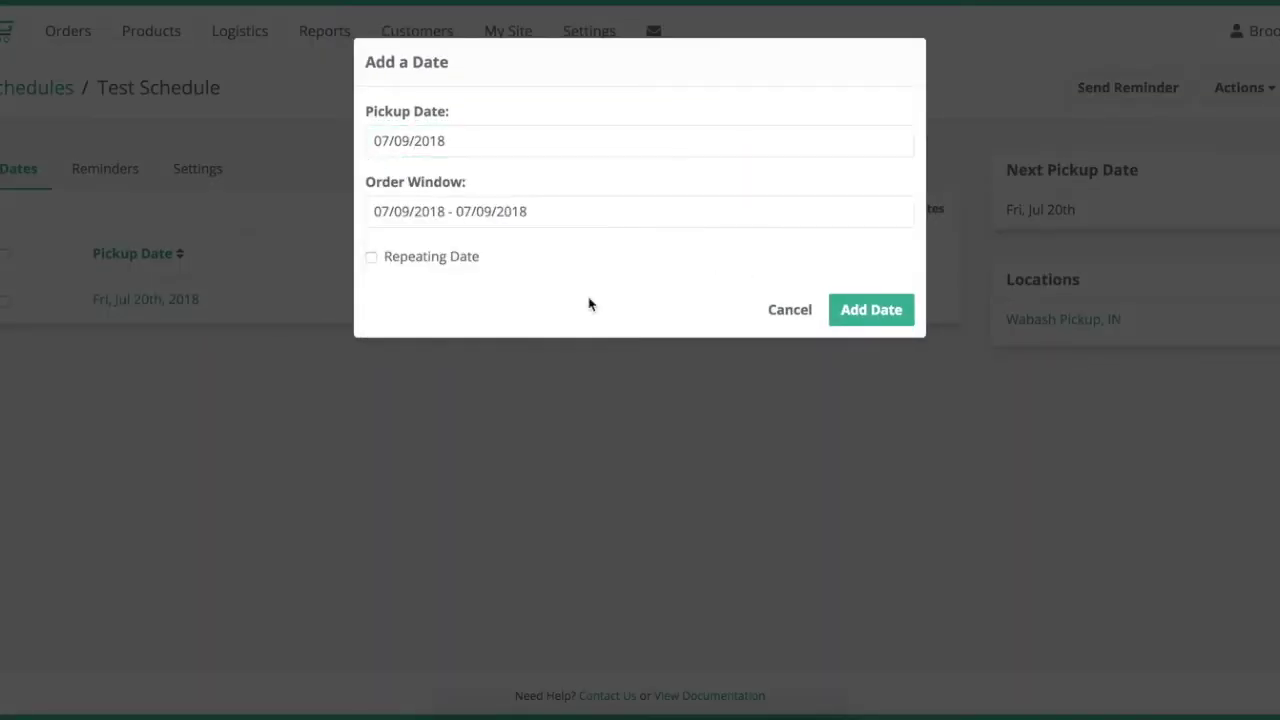
{"action": "left_click", "coordinate": [411, 258]}
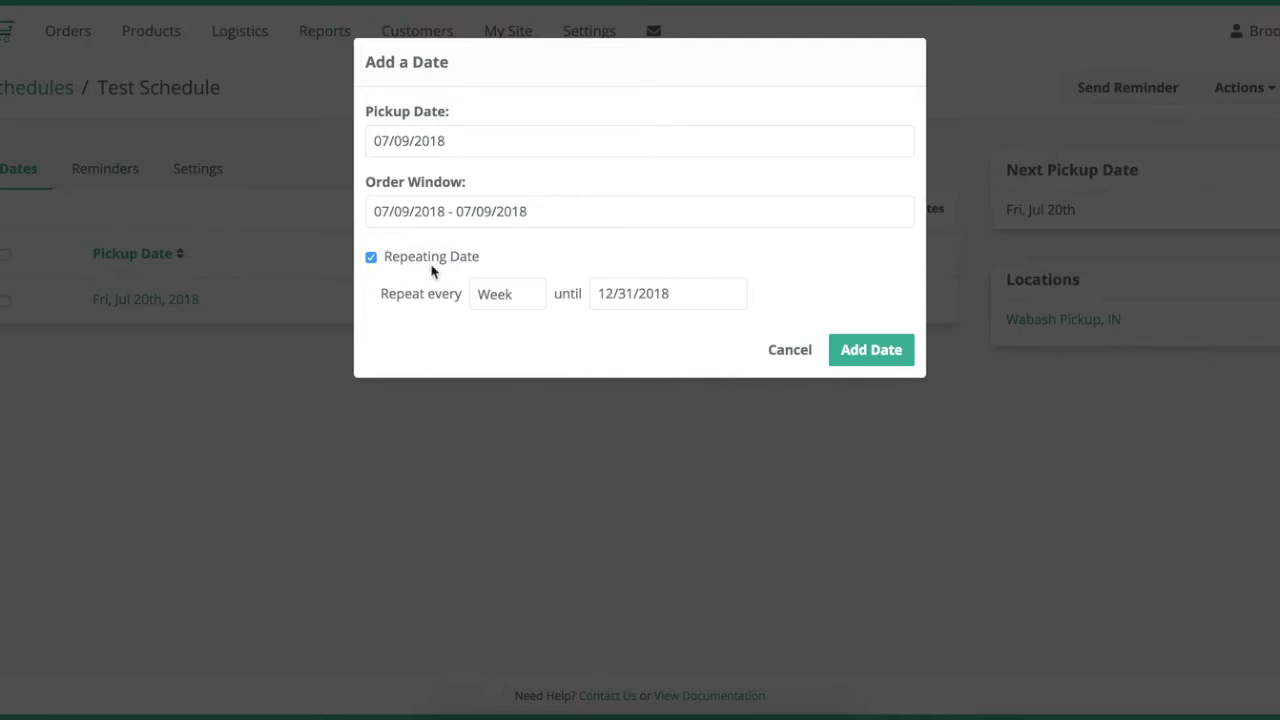
{"action": "left_click", "coordinate": [514, 295]}
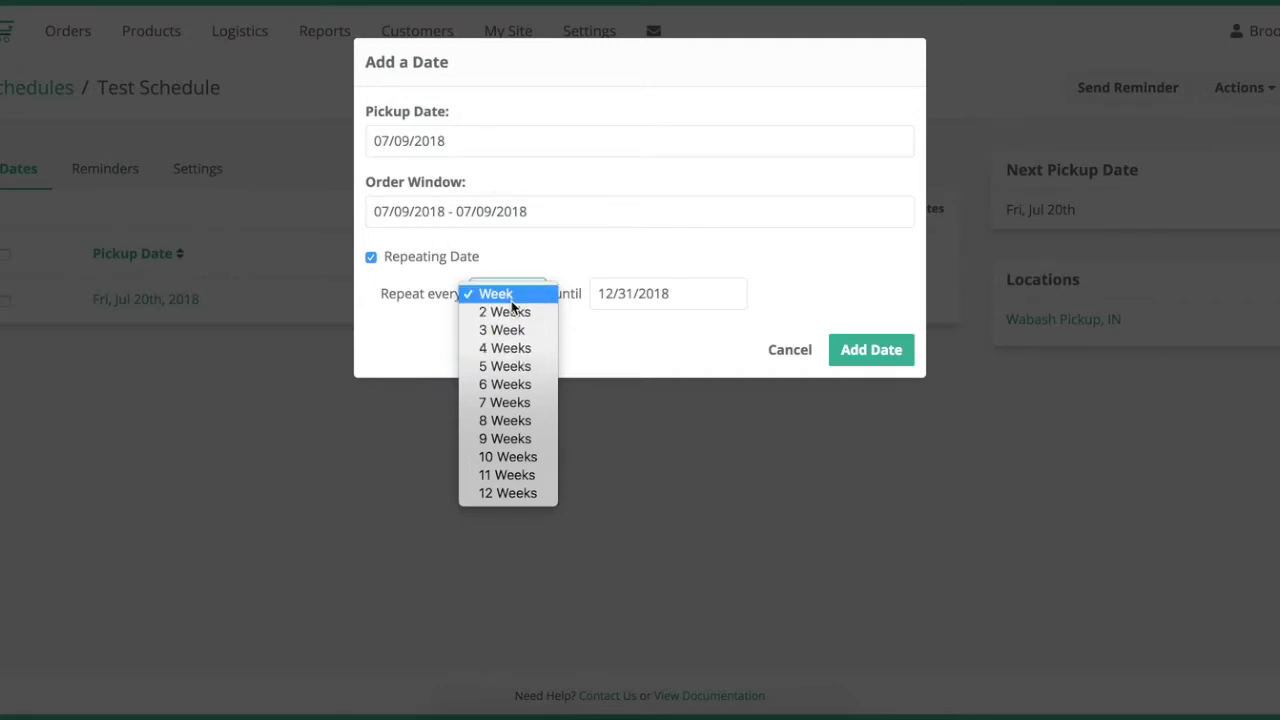
{"action": "left_click", "coordinate": [514, 294]}
{"action": "left_click", "coordinate": [671, 291]}
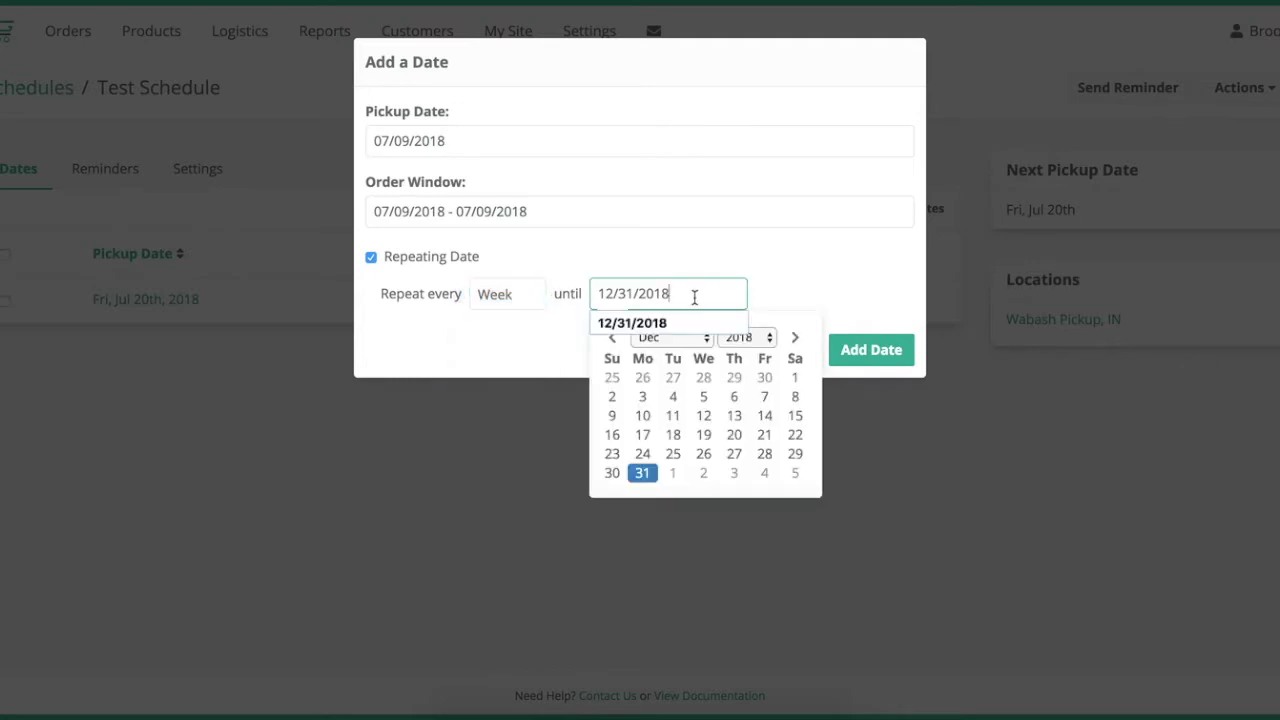
{"action": "left_click", "coordinate": [794, 340]}
{"action": "left_click", "coordinate": [794, 340]}
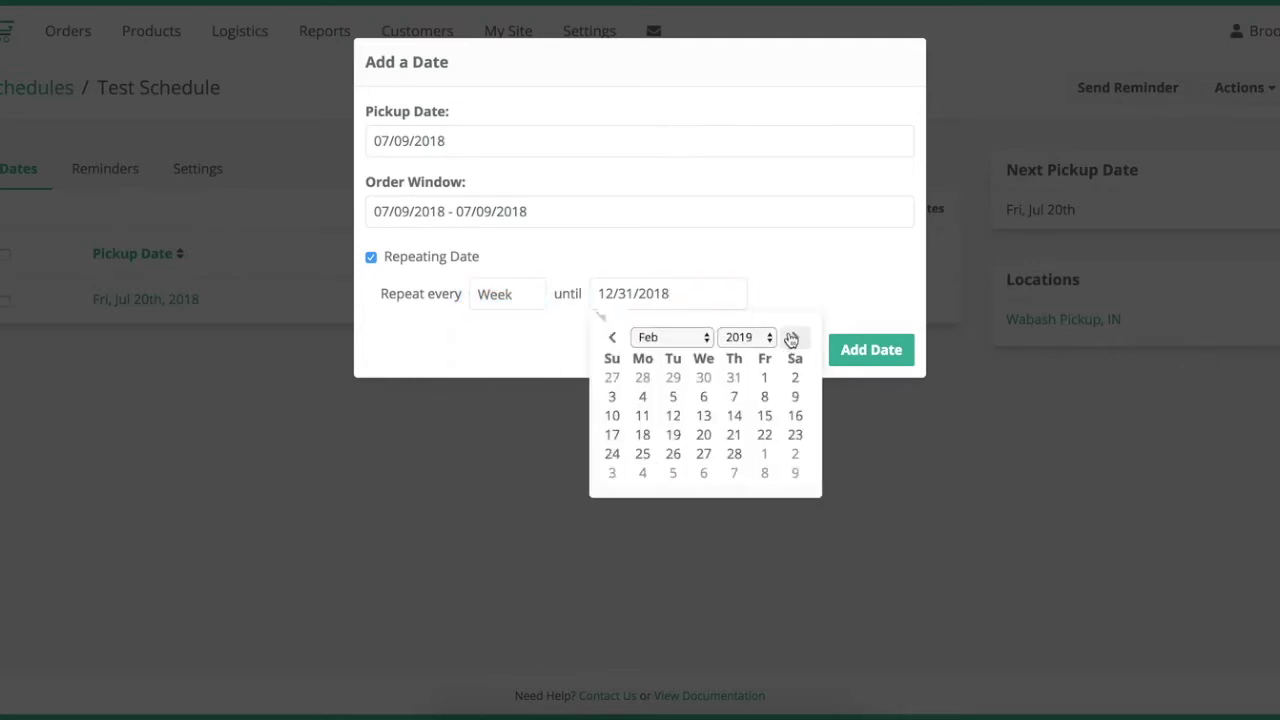
{"action": "left_click", "coordinate": [612, 340]}
{"action": "left_click", "coordinate": [612, 340]}
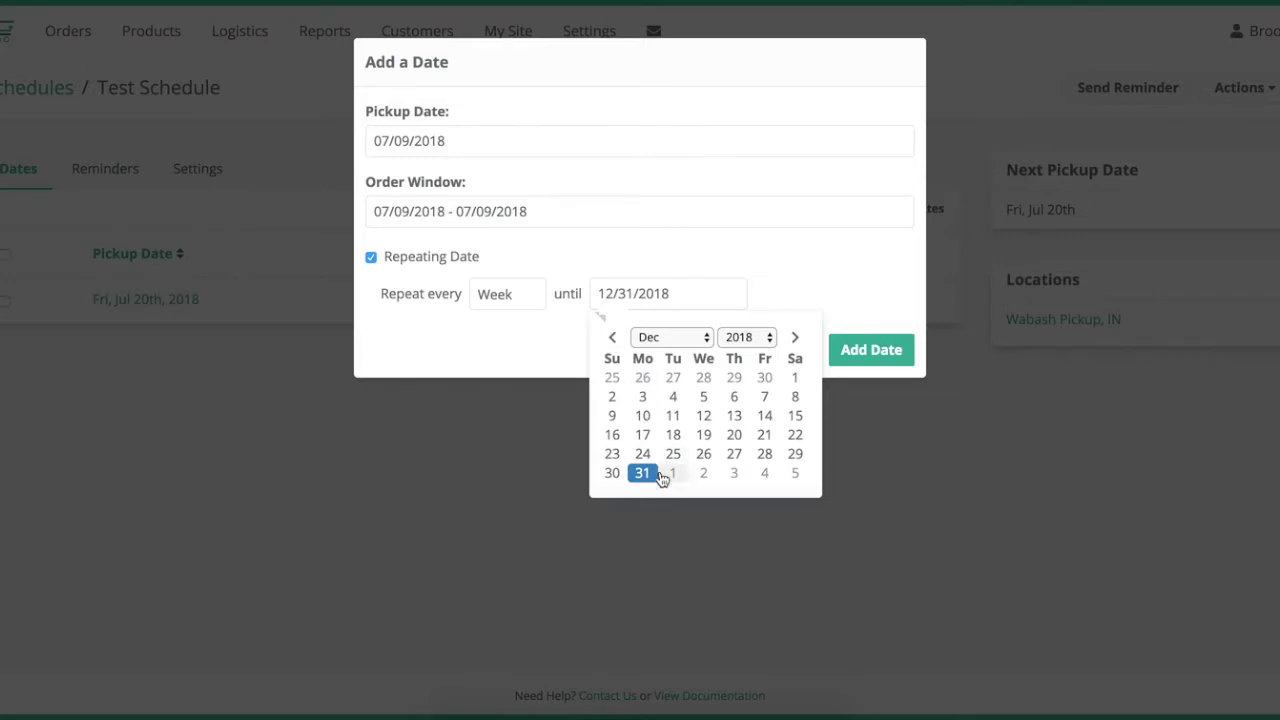
{"action": "left_click", "coordinate": [642, 473]}
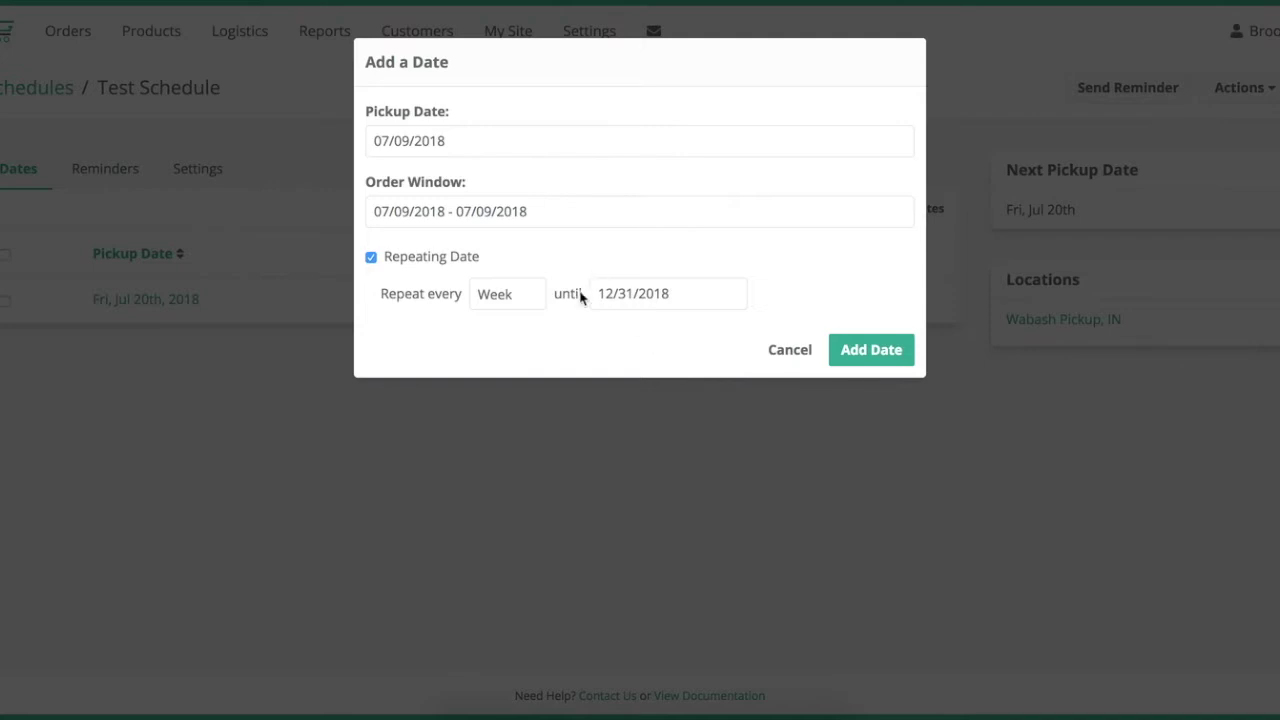
Set the repeating date's first pickup to 07/27/2018 with an order window from 07/19/2018 to 07/25/2018, and add it
{"action": "left_click", "coordinate": [543, 139]}
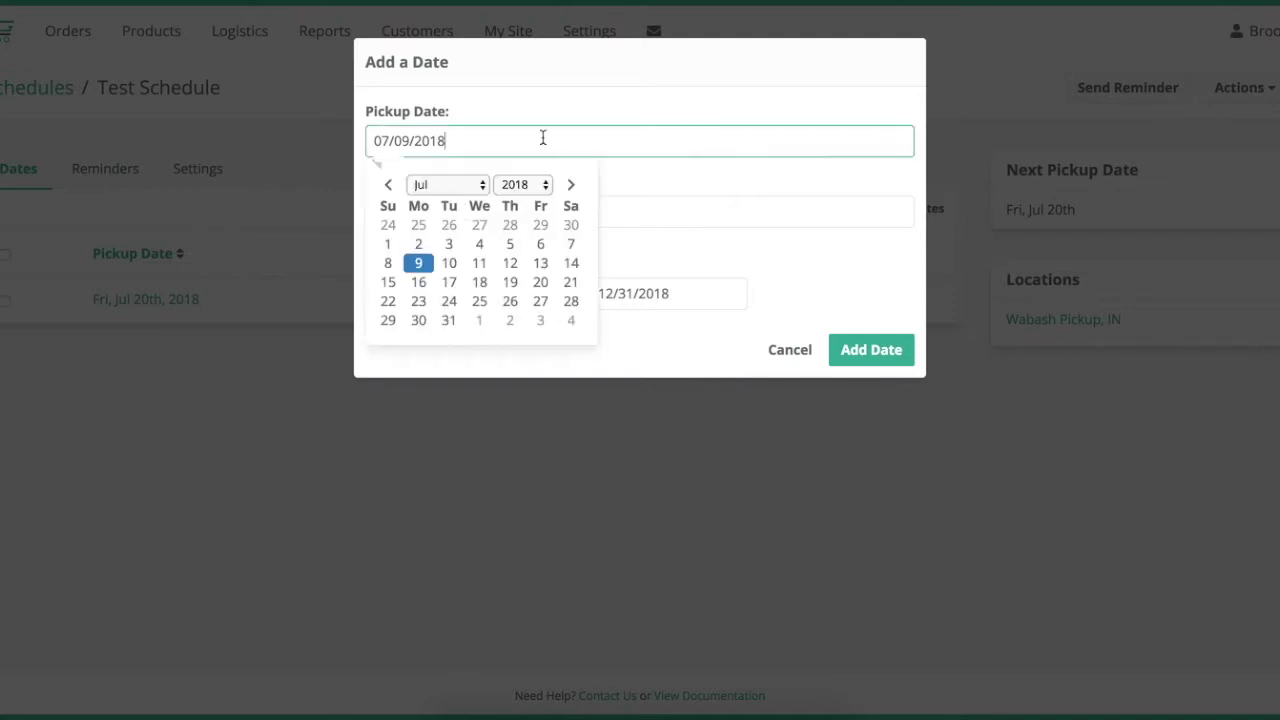
{"action": "left_click", "coordinate": [540, 301]}
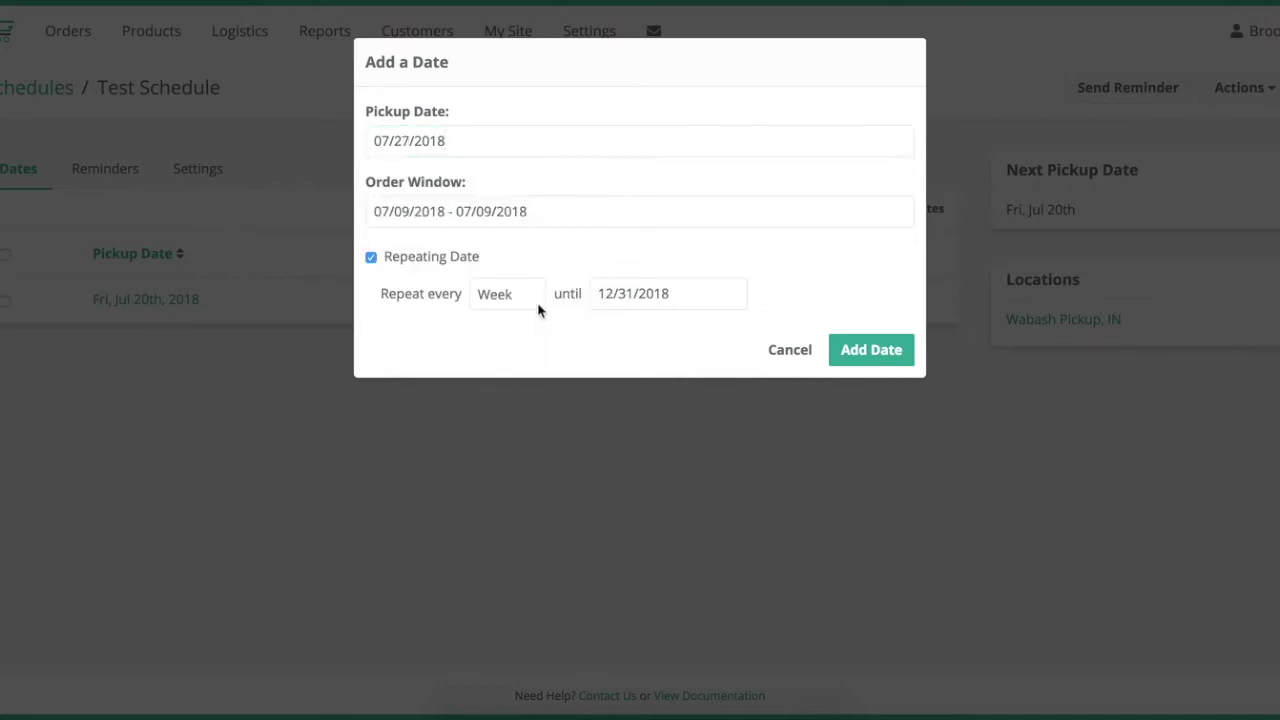
{"action": "left_click", "coordinate": [520, 211]}
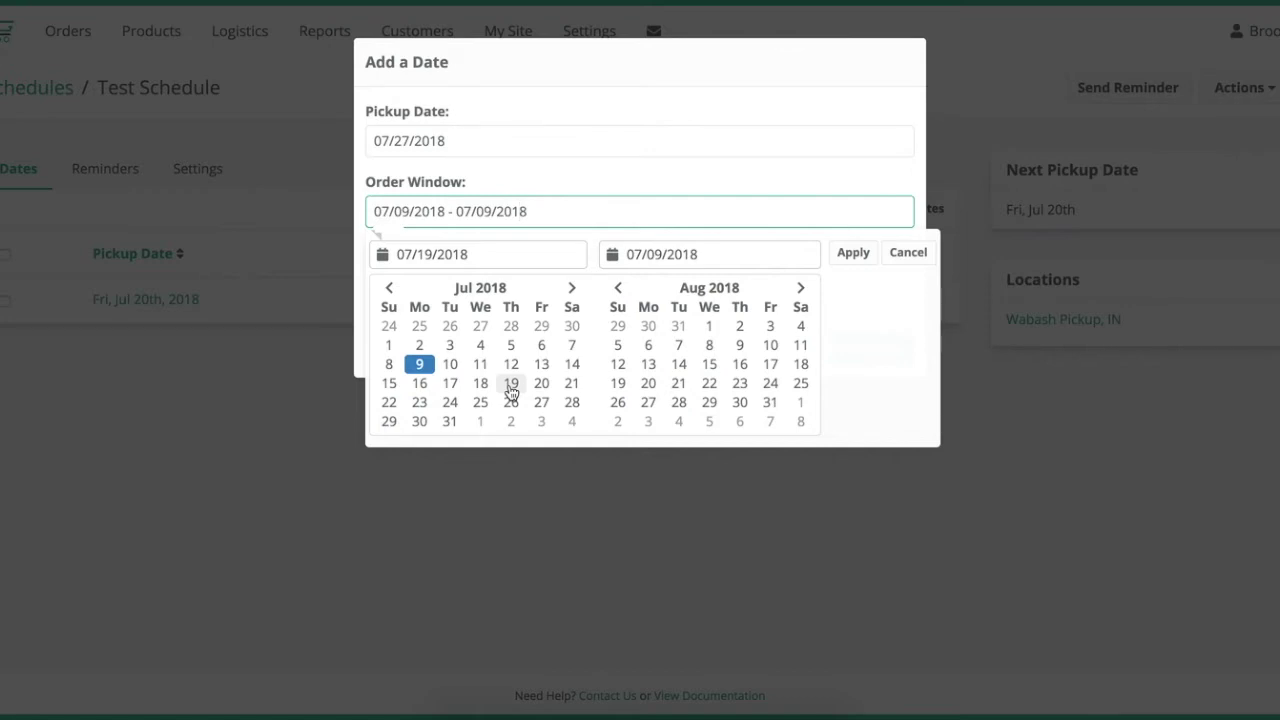
{"action": "left_click", "coordinate": [511, 385]}
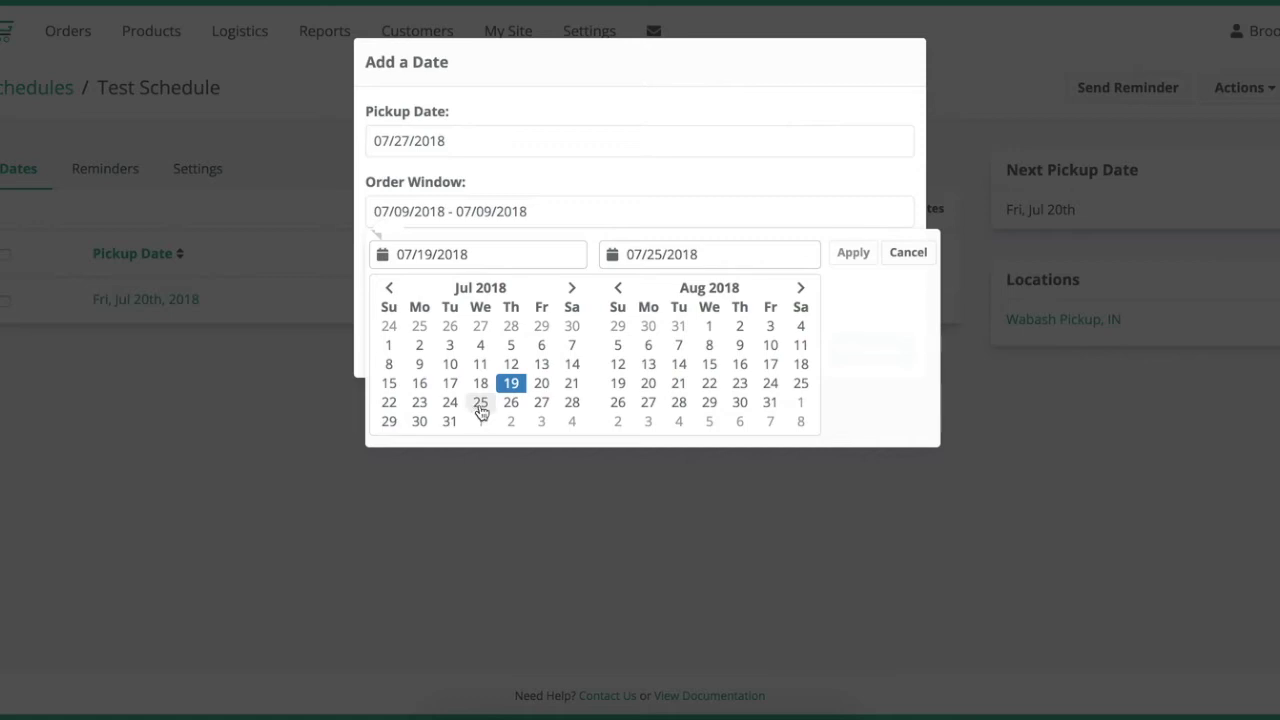
{"action": "left_click", "coordinate": [481, 404]}
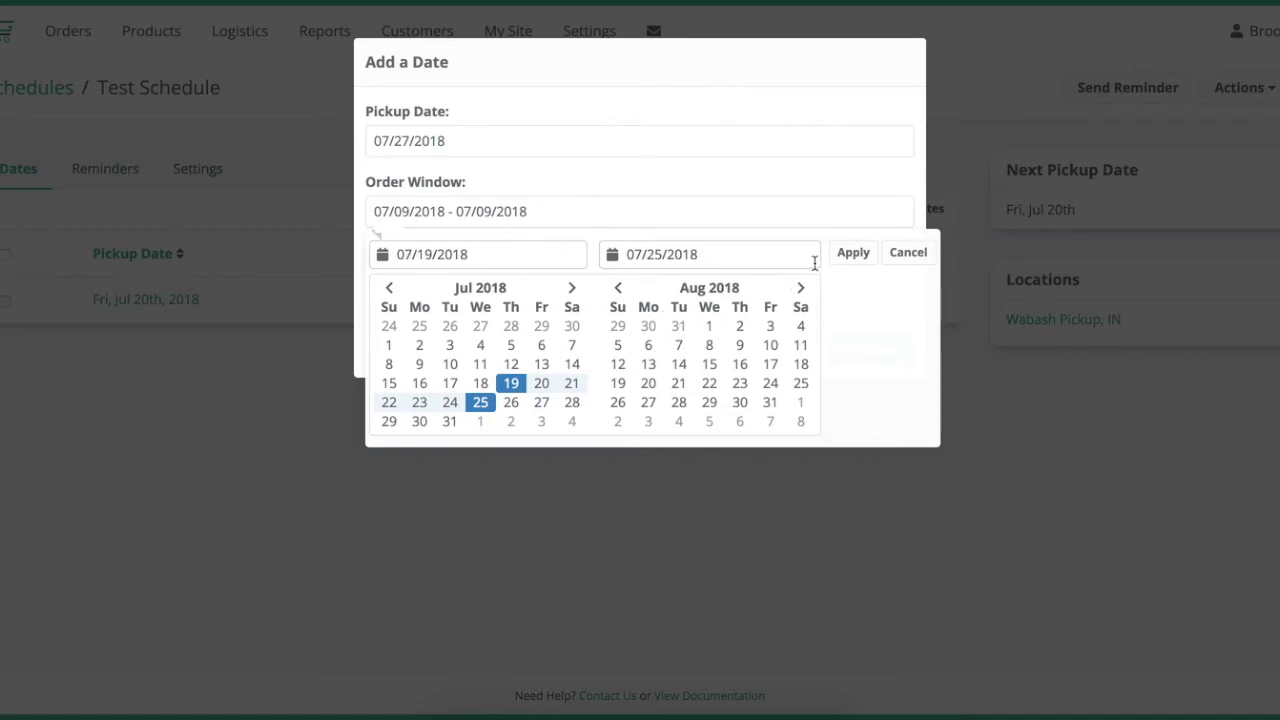
{"action": "left_click", "coordinate": [848, 257]}
{"action": "left_click", "coordinate": [857, 351]}
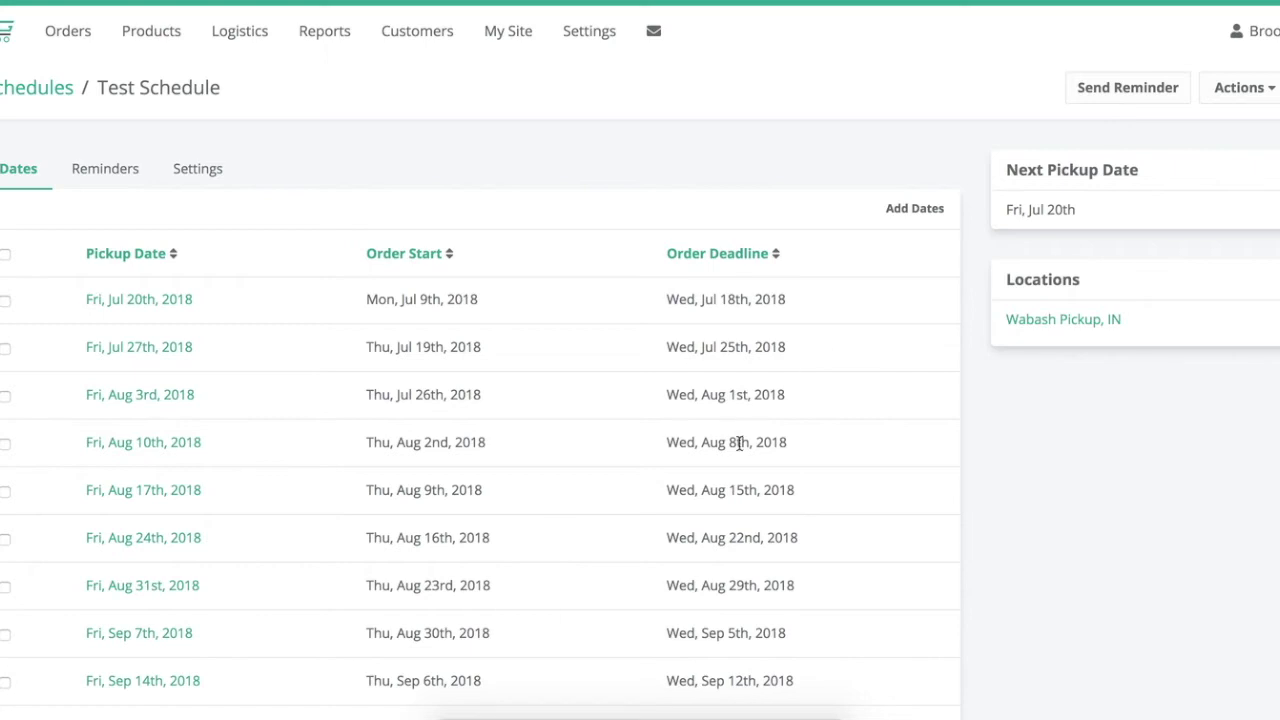
Look through the full list of Test Schedule's pickup dates, and open the schedule's reminder settings
{"action": "scroll", "coordinate": [739, 445], "scroll_direction": "down", "scroll_amount": 3}
{"action": "scroll", "coordinate": [740, 450], "scroll_direction": "down", "scroll_amount": 10}
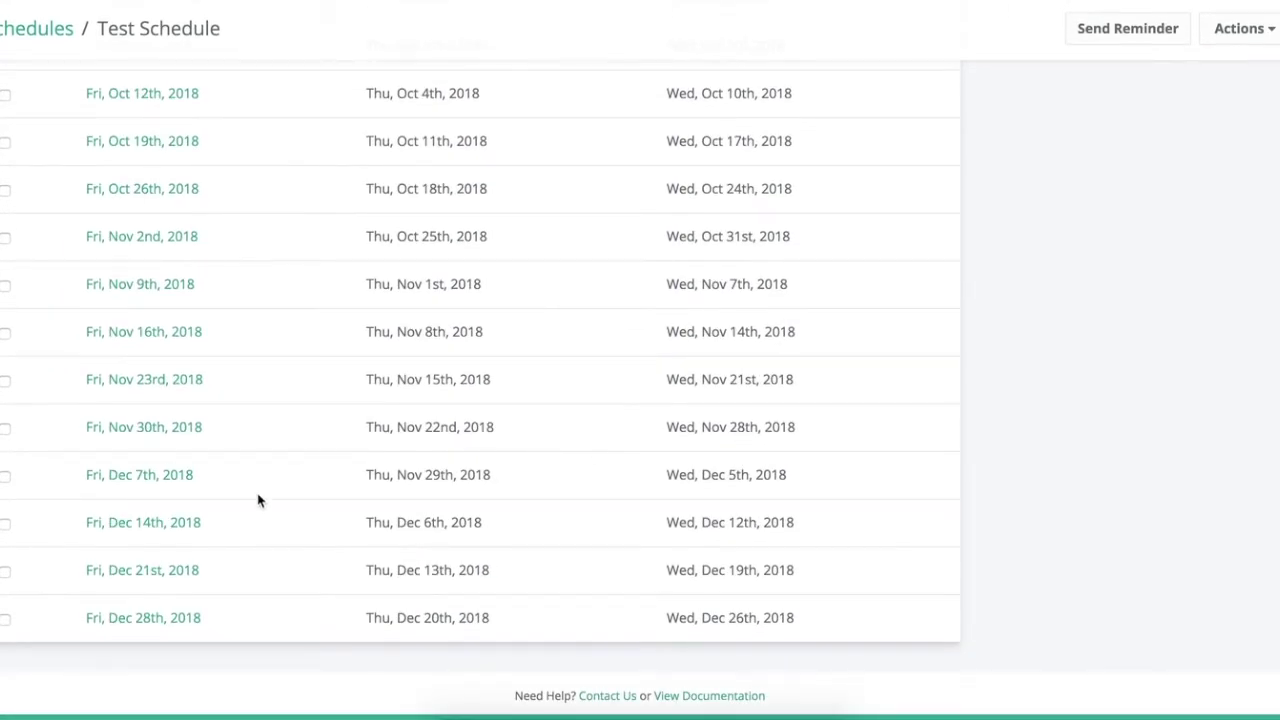
{"action": "scroll", "coordinate": [317, 611], "scroll_direction": "up", "scroll_amount": 10}
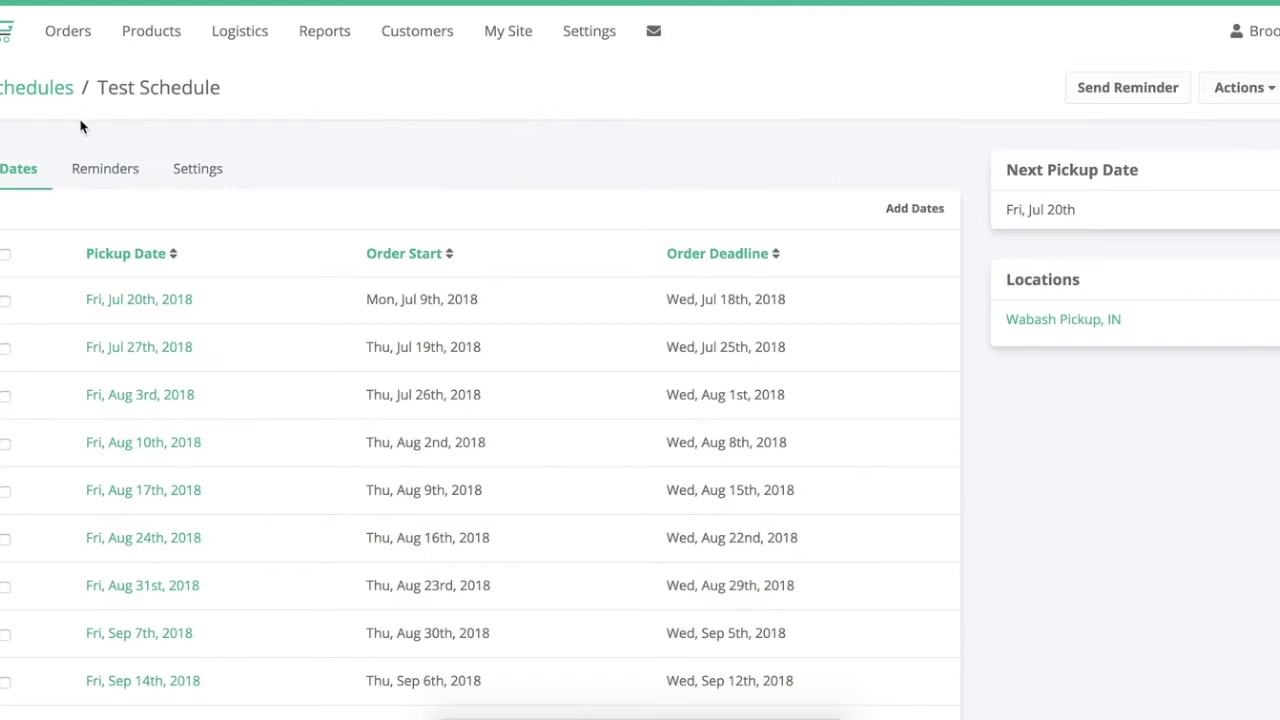
{"action": "left_click", "coordinate": [115, 175]}
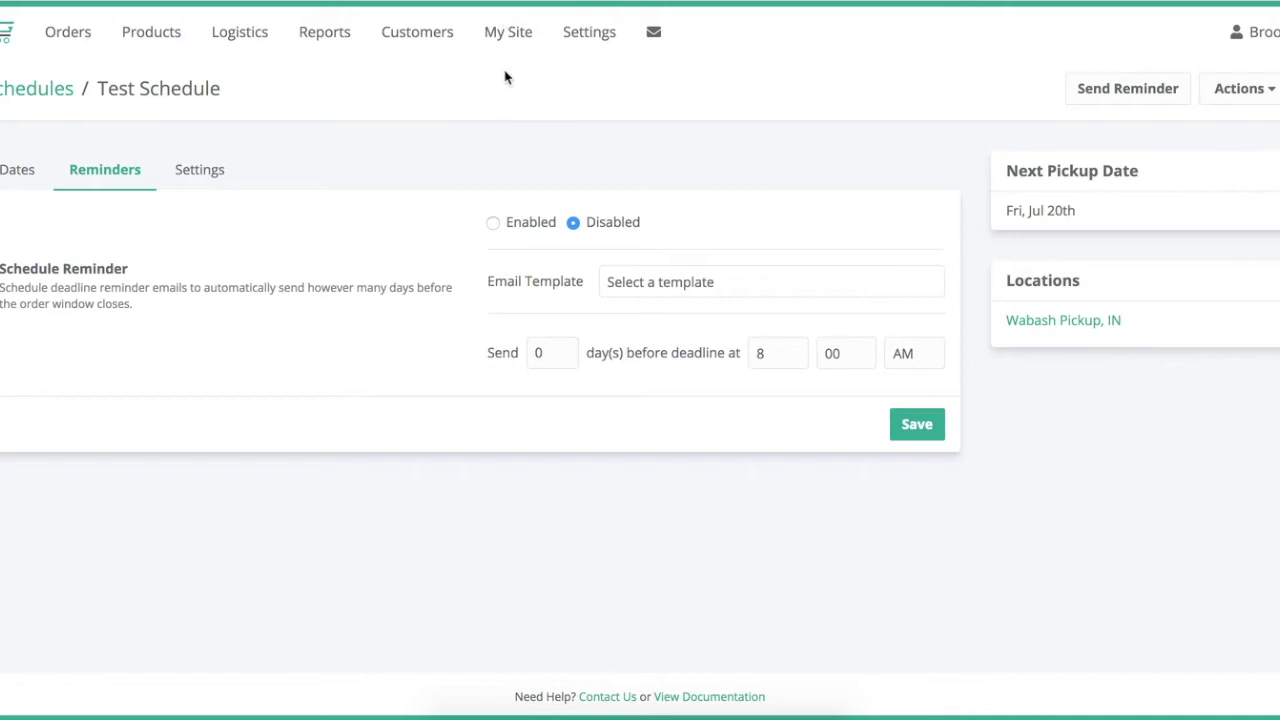
Enable Test Schedule's primary deadline reminder with the Order Deadline Reminder email template and save it
{"action": "left_click", "coordinate": [513, 224]}
{"action": "left_click", "coordinate": [651, 281]}
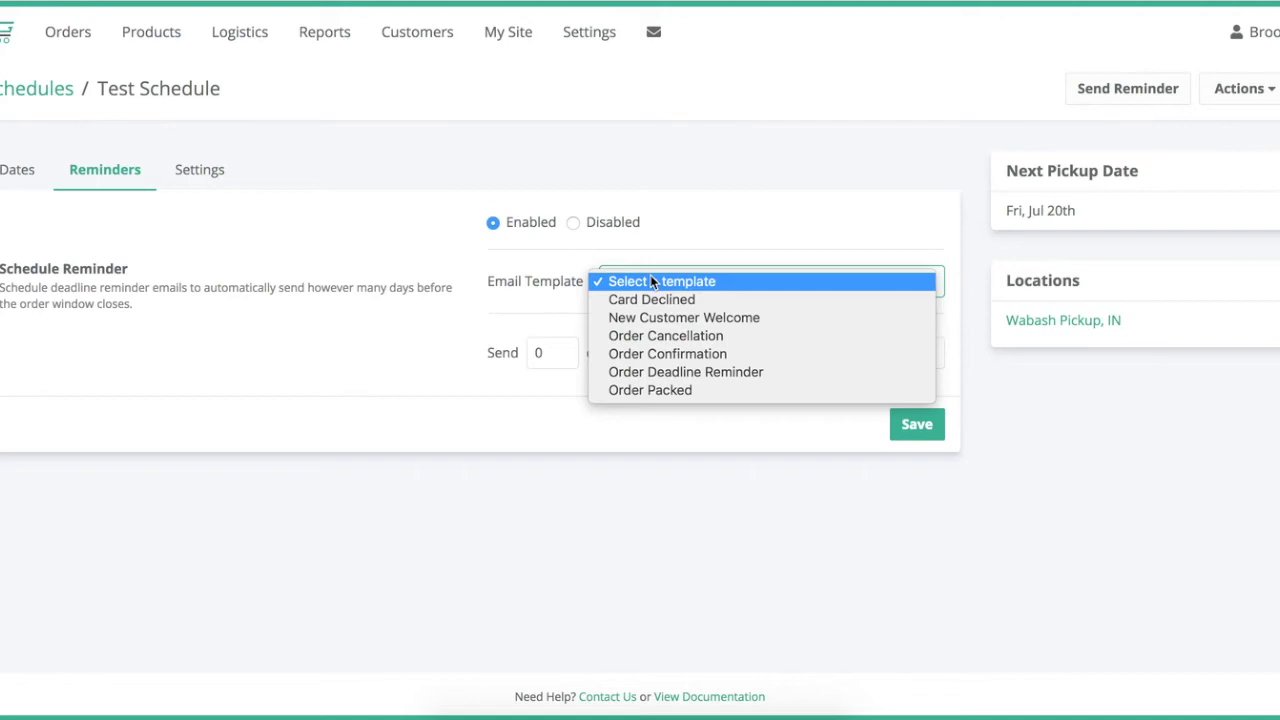
{"action": "left_click", "coordinate": [664, 372]}
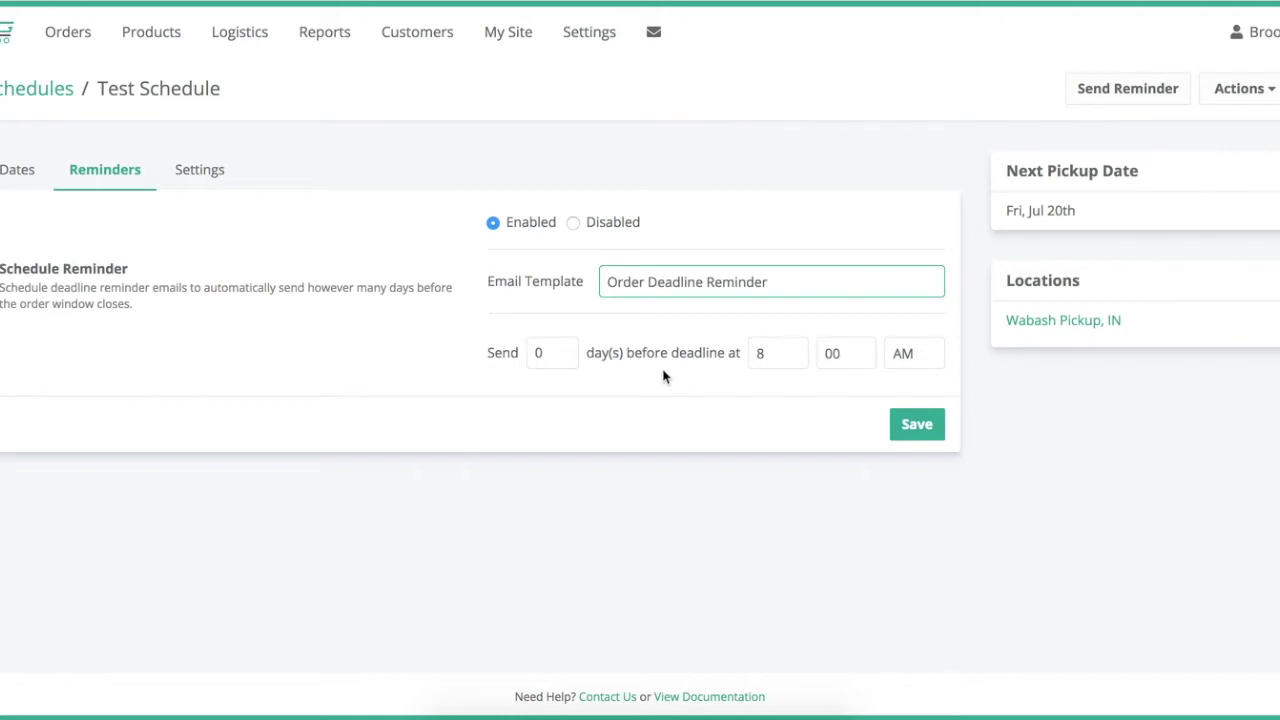
{"action": "double_click", "coordinate": [559, 360]}
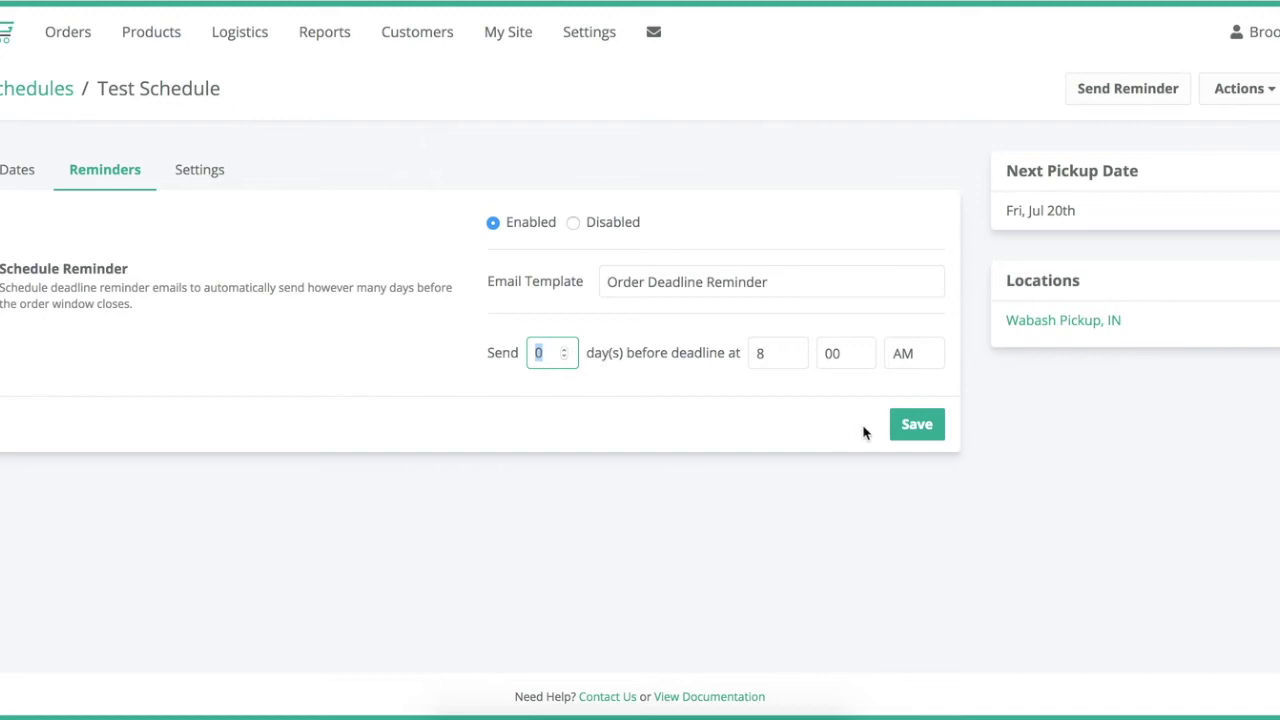
{"action": "left_click", "coordinate": [901, 437]}
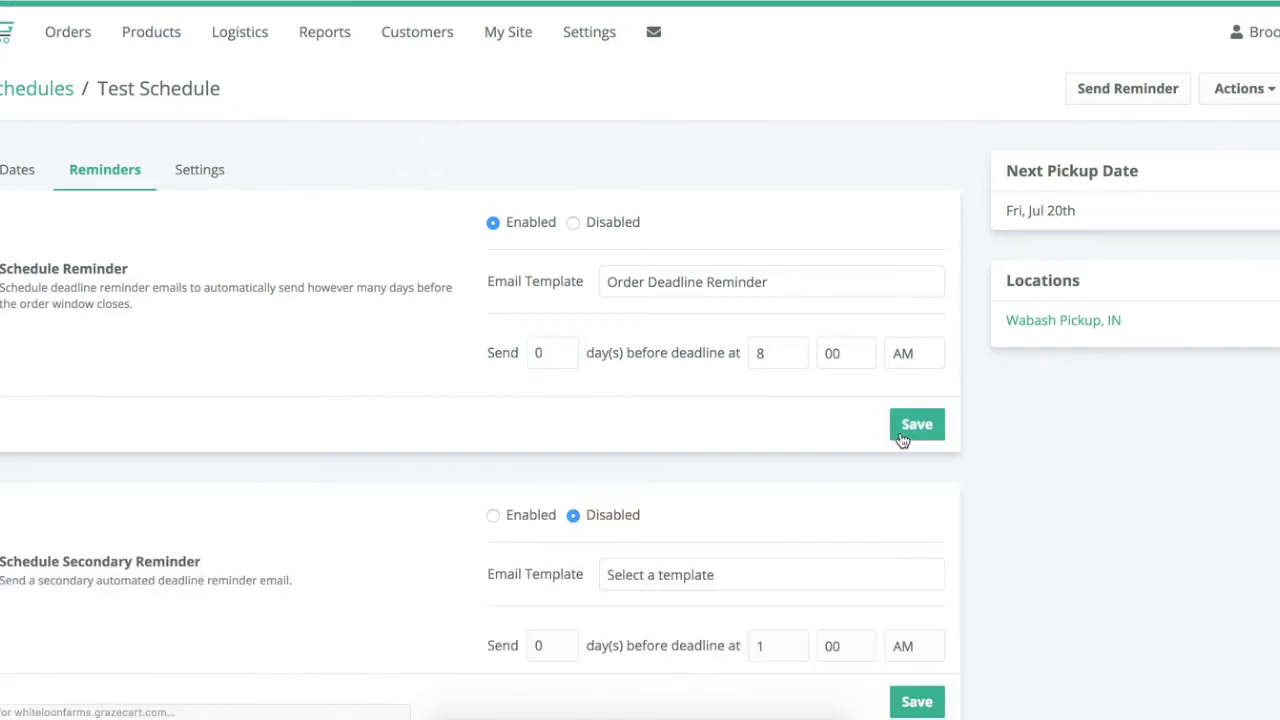
{"action": "scroll", "coordinate": [846, 534], "scroll_direction": "down", "scroll_amount": 1}
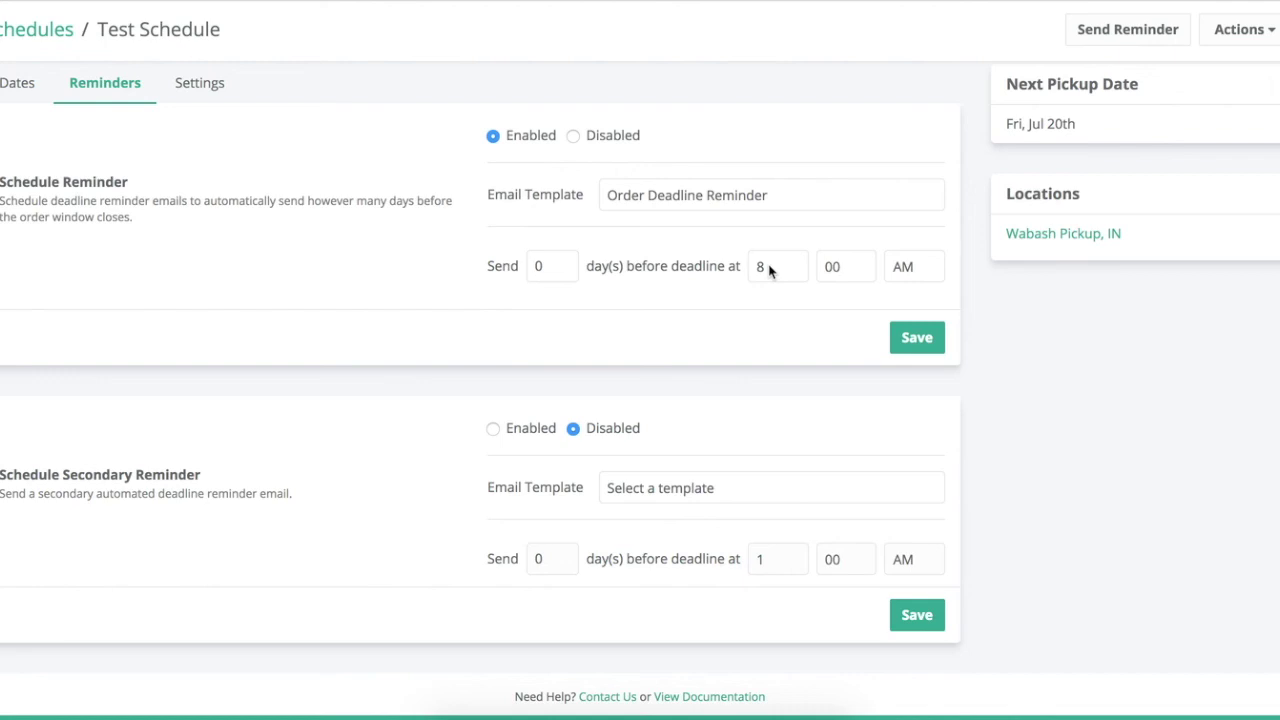
{"action": "left_click", "coordinate": [916, 337]}
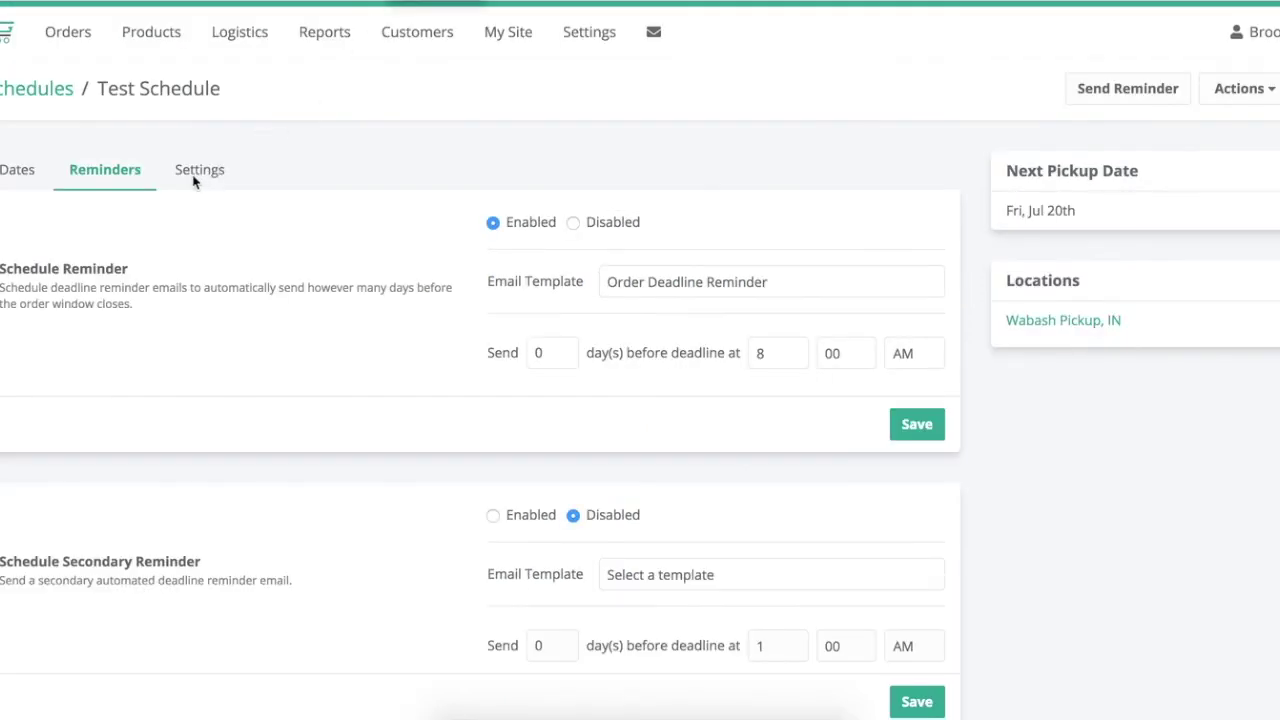
Open Test Schedule's general settings and check where the schedule name can be edited, leaving the name as is
{"action": "left_click", "coordinate": [203, 183]}
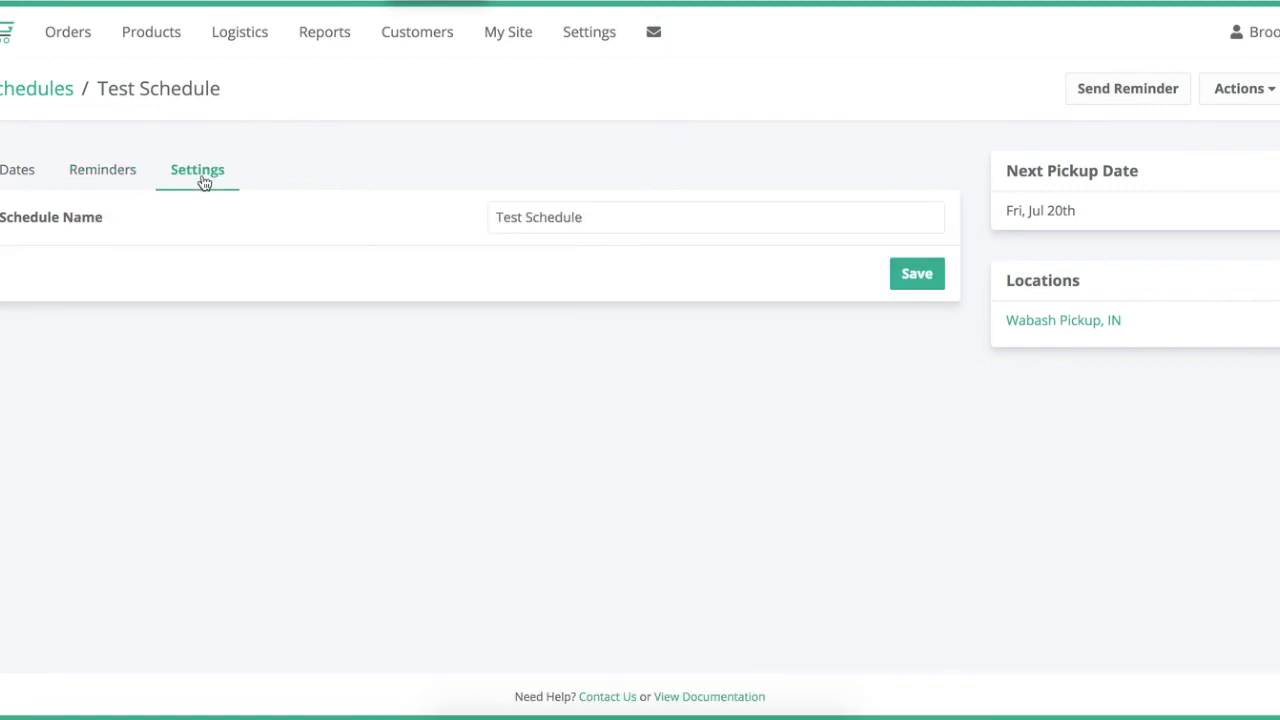
{"action": "left_click_drag", "start_coordinate": [512, 216], "coordinate": [443, 200]}
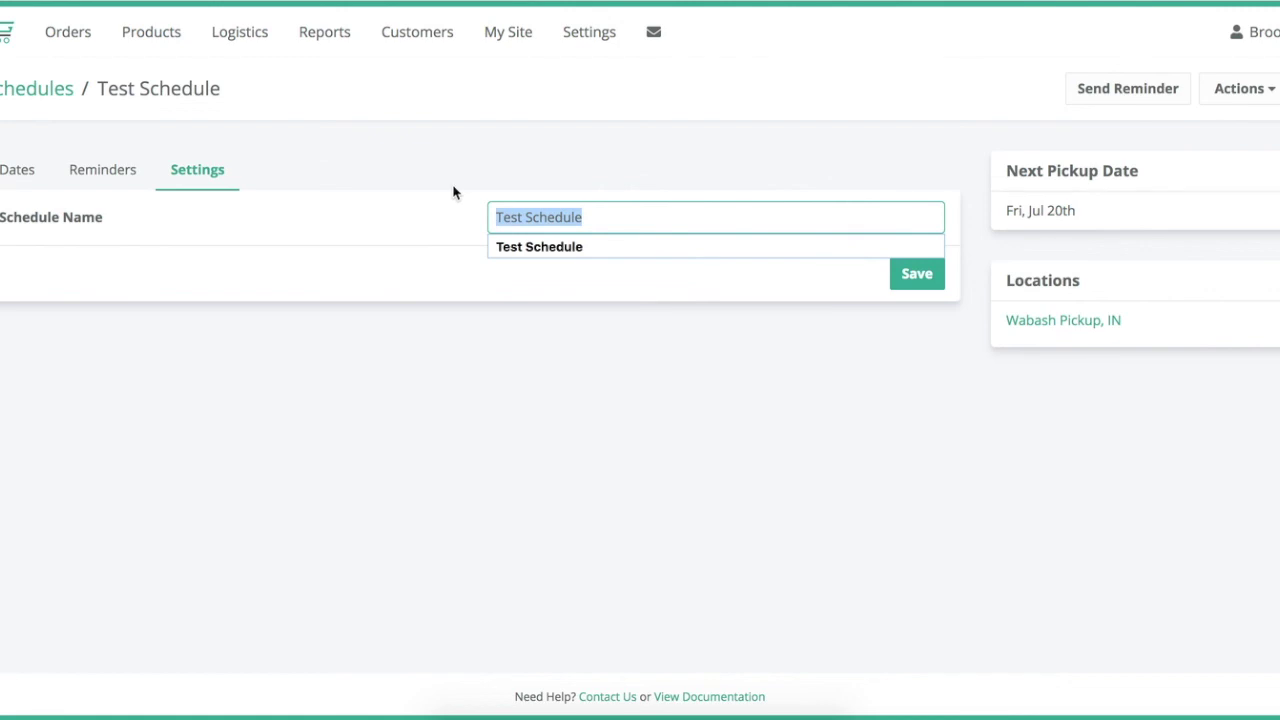
{"action": "left_click", "coordinate": [531, 160]}
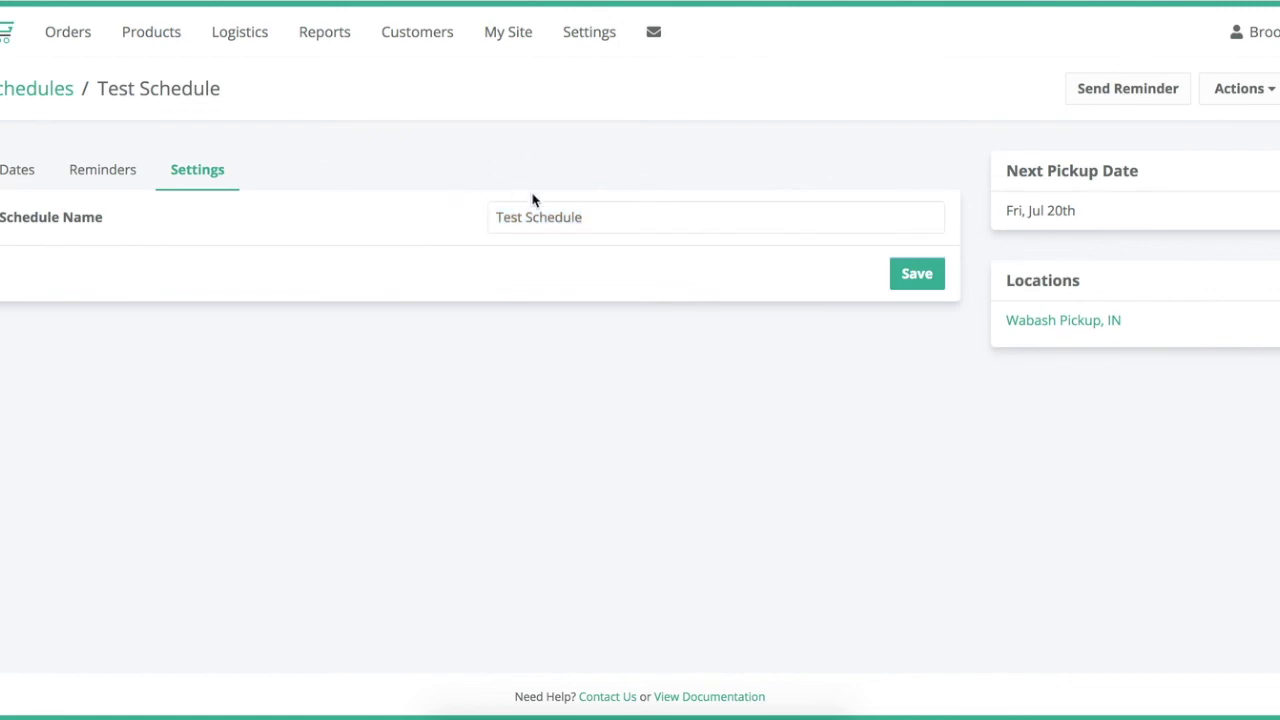